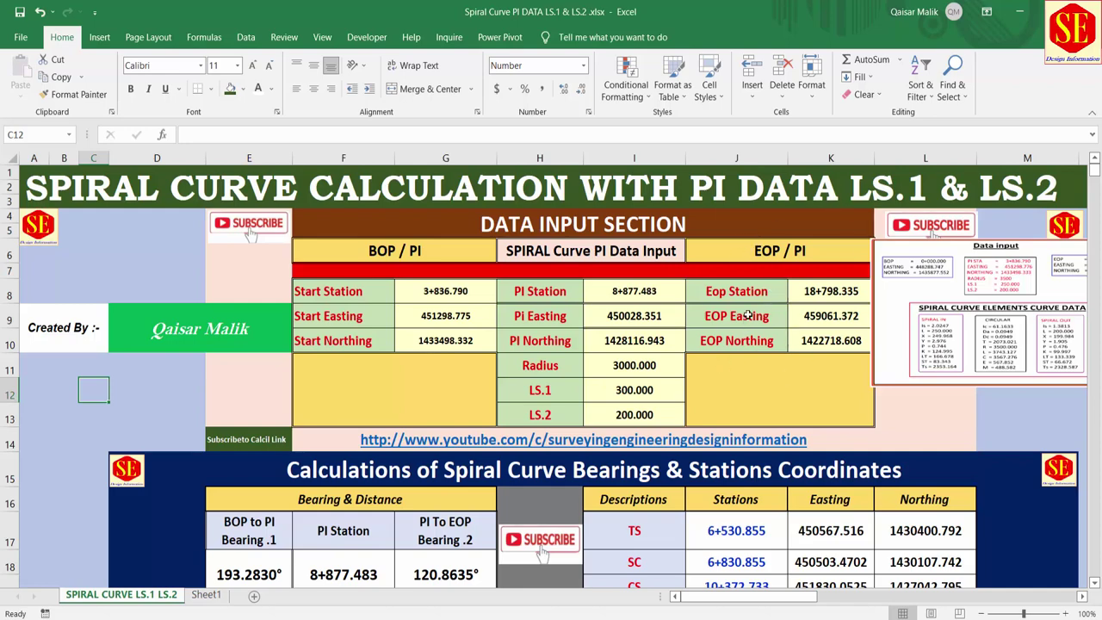
Inspect the Ls.1, Spiral IN T(main) and k formulas without changing them.
{"action": "scroll", "coordinate": [747, 315], "scroll_direction": "down", "scroll_amount": 2}
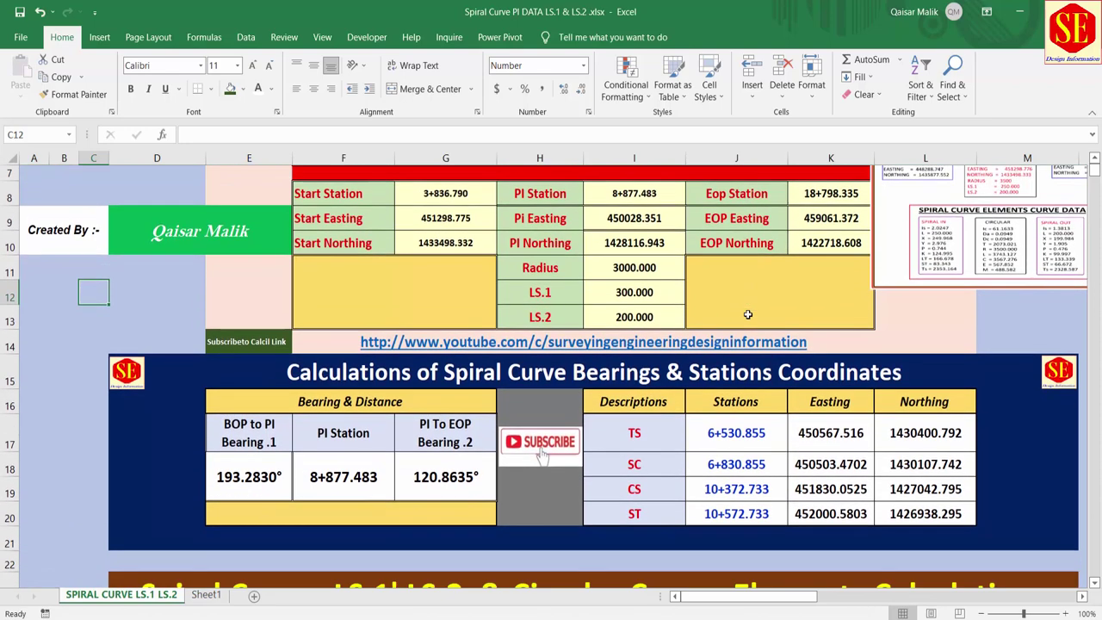
{"action": "scroll", "coordinate": [488, 444], "scroll_direction": "down", "scroll_amount": 1}
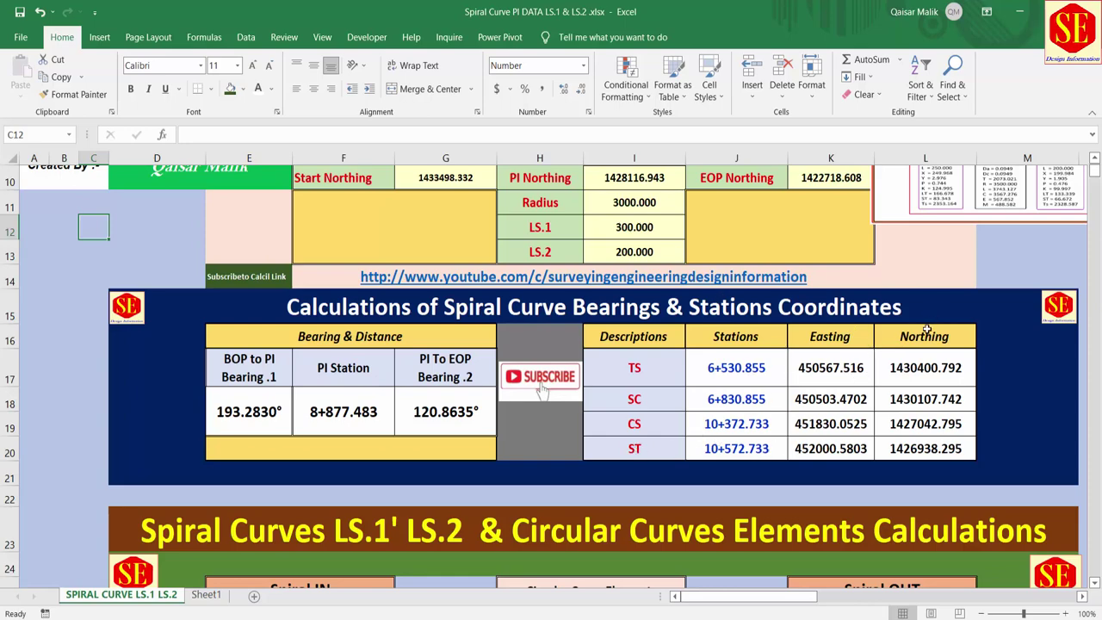
{"action": "scroll", "coordinate": [489, 302], "scroll_direction": "down", "scroll_amount": 2}
{"action": "scroll", "coordinate": [611, 335], "scroll_direction": "down", "scroll_amount": 2}
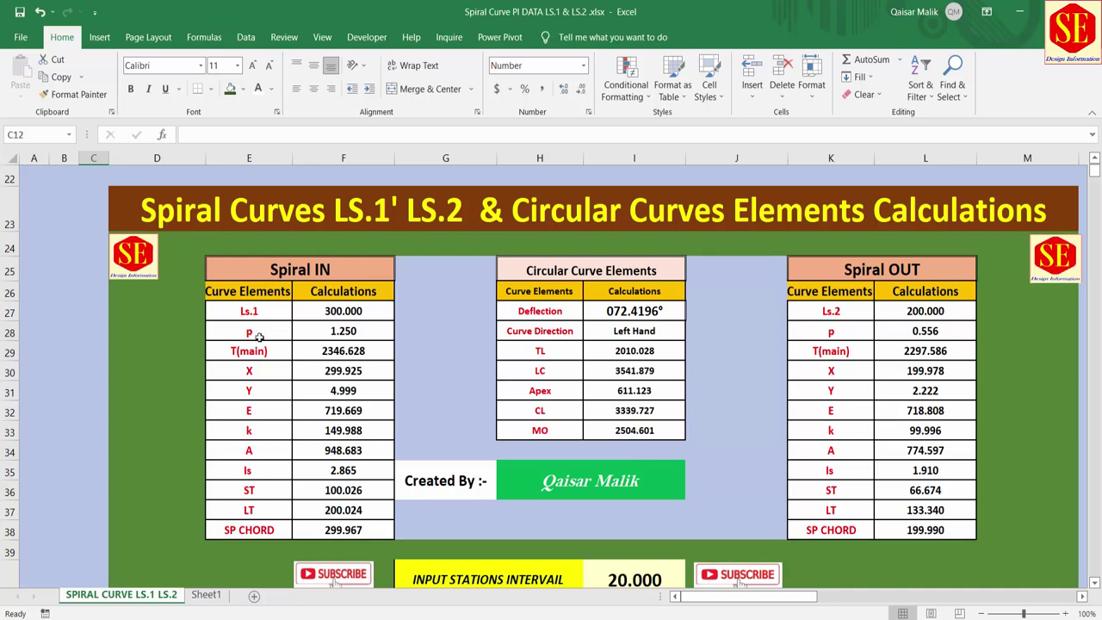
{"action": "double_click", "coordinate": [349, 311]}
{"action": "key", "text": "Escape"}
{"action": "double_click", "coordinate": [347, 351]}
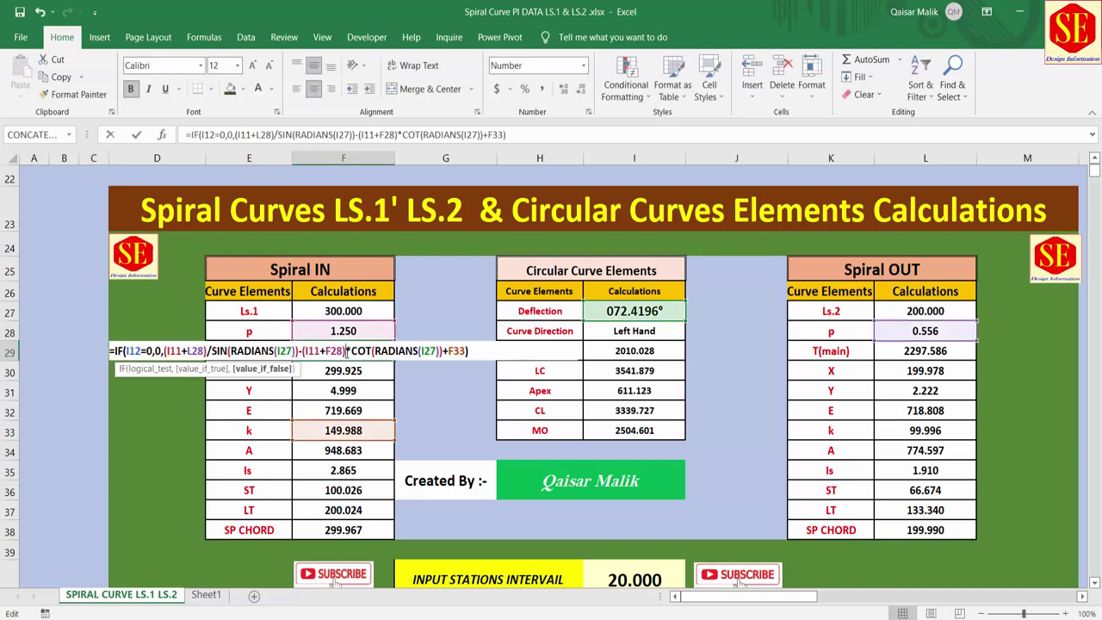
{"action": "key", "text": "Escape"}
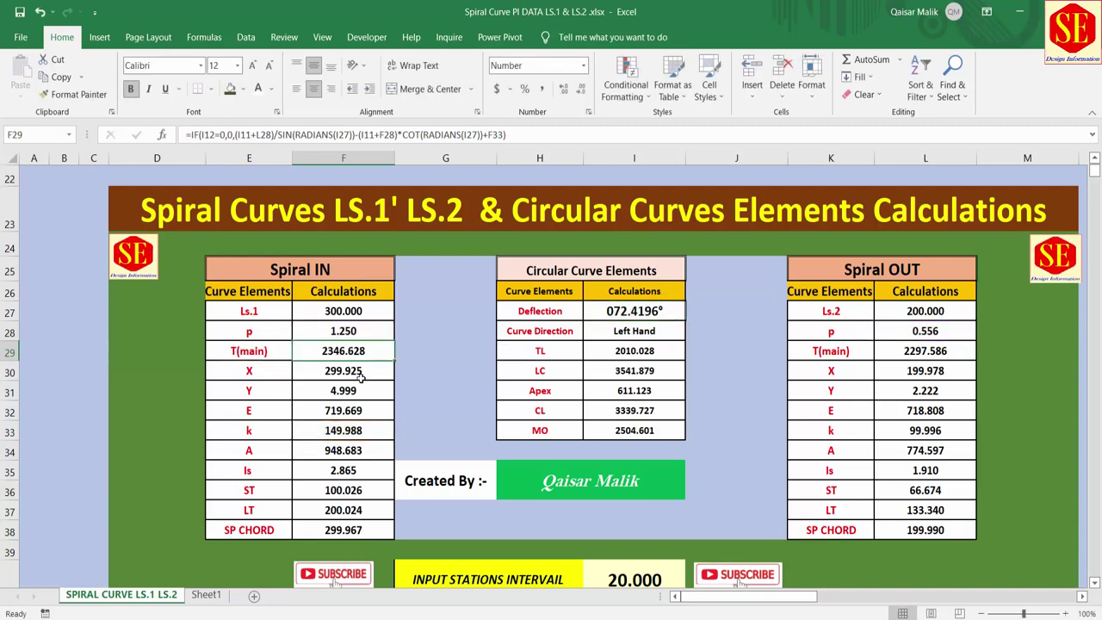
{"action": "double_click", "coordinate": [351, 430]}
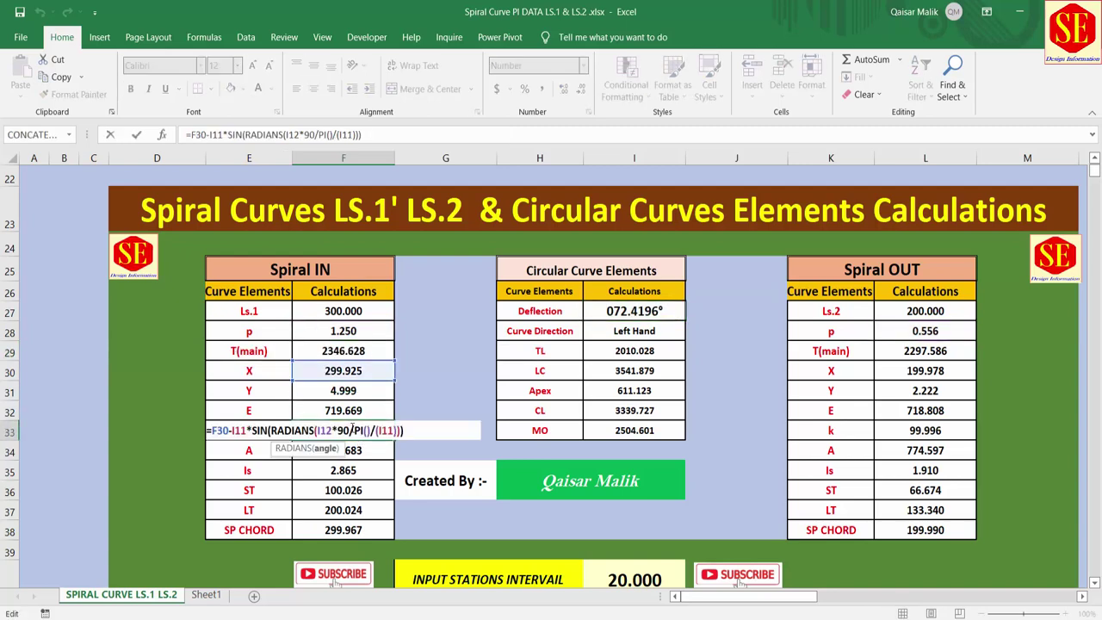
{"action": "key", "text": "Escape"}
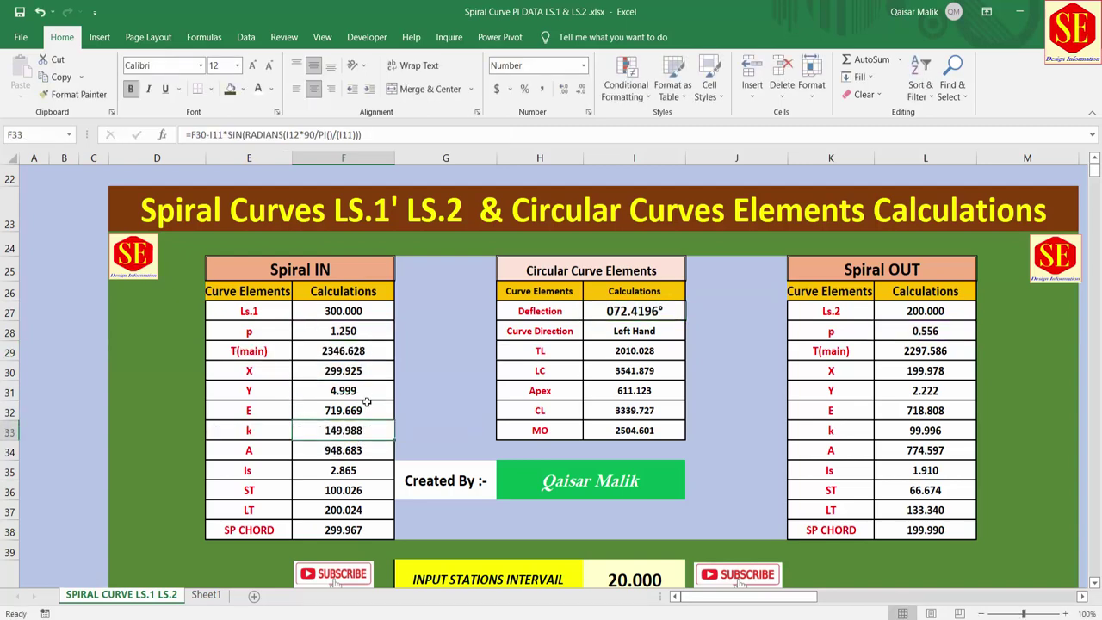
Check the 20.000 station interval and the LHS and RHS offset values.
{"action": "scroll", "coordinate": [367, 402], "scroll_direction": "down", "scroll_amount": 1}
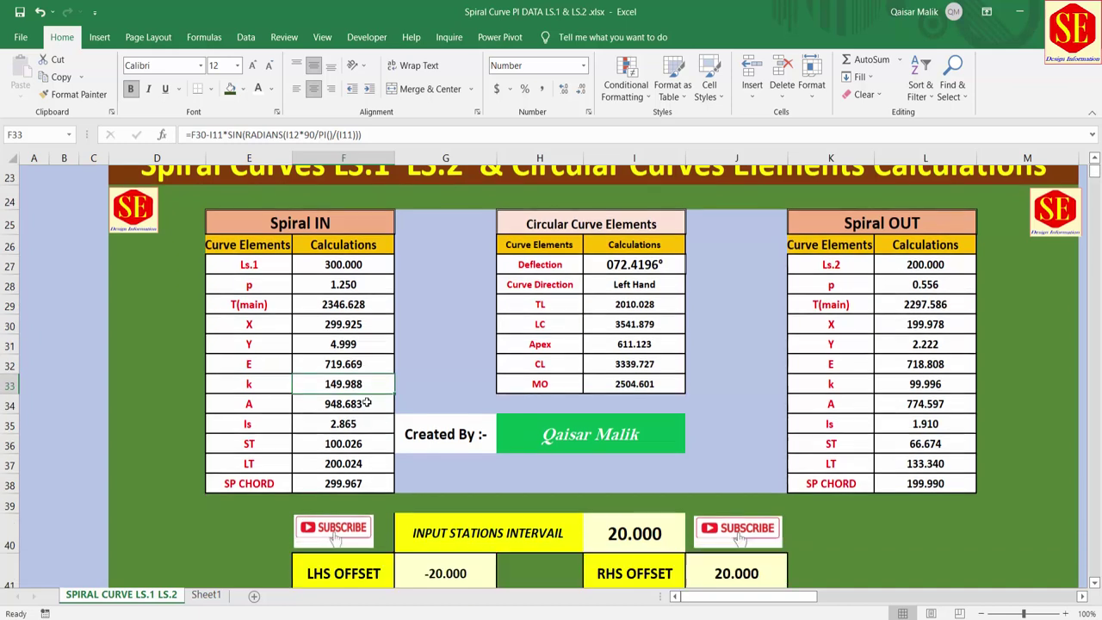
{"action": "scroll", "coordinate": [594, 391], "scroll_direction": "down", "scroll_amount": 2}
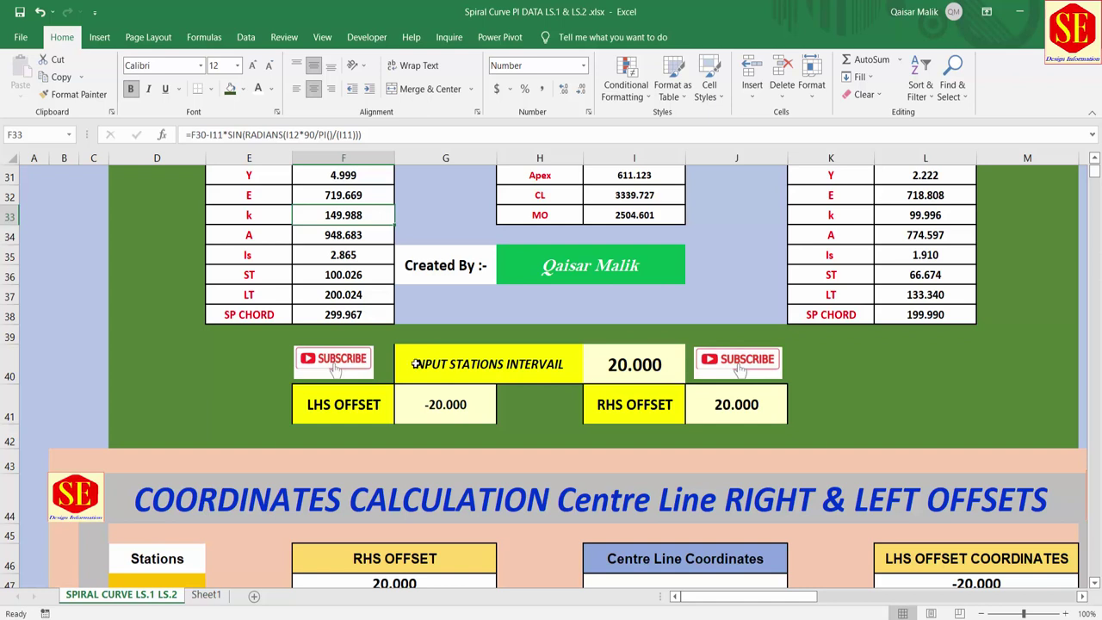
{"action": "left_click", "coordinate": [641, 361]}
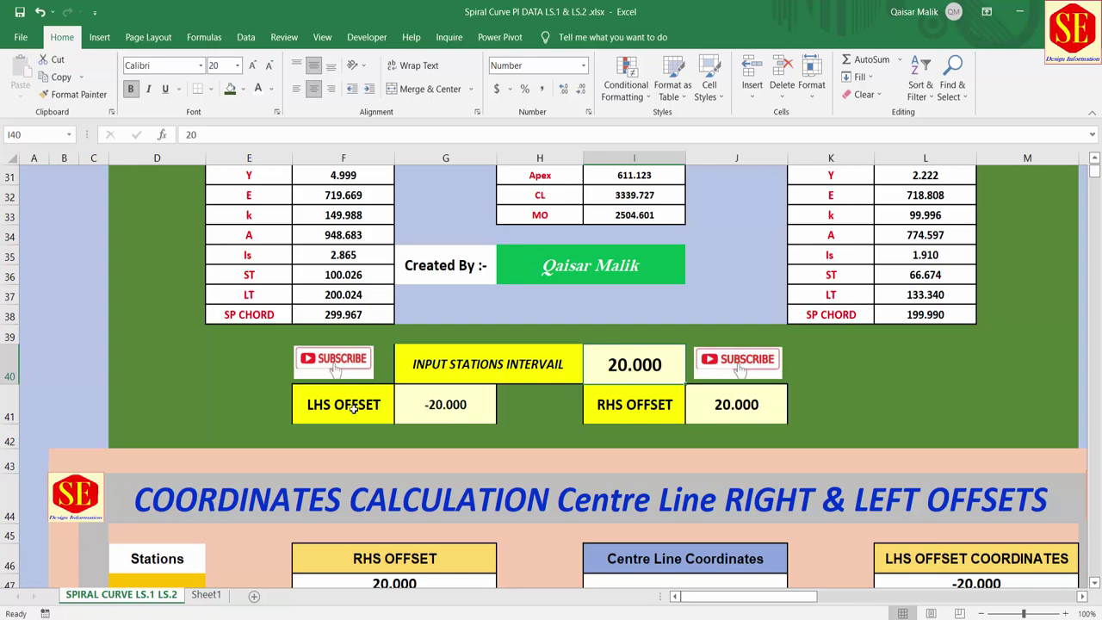
{"action": "left_click", "coordinate": [404, 403]}
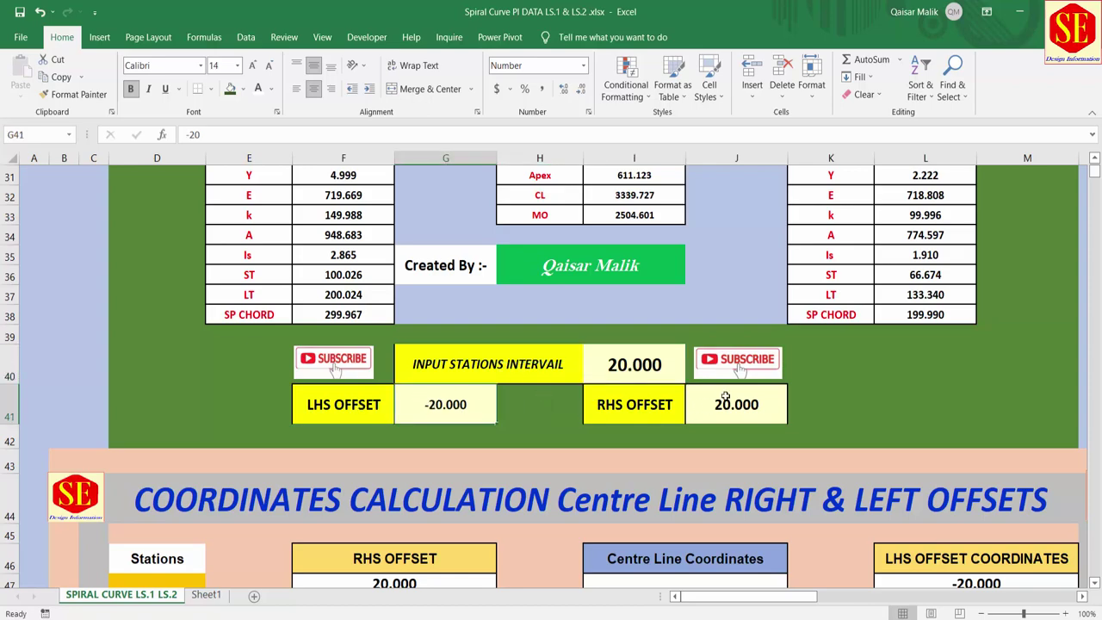
{"action": "left_click", "coordinate": [751, 408]}
Scroll through the offset coordinate table, then return to the top of the sheet.
{"action": "scroll", "coordinate": [752, 400], "scroll_direction": "down", "scroll_amount": 2}
{"action": "scroll", "coordinate": [752, 400], "scroll_direction": "down", "scroll_amount": 1}
{"action": "scroll", "coordinate": [752, 396], "scroll_direction": "down", "scroll_amount": 2}
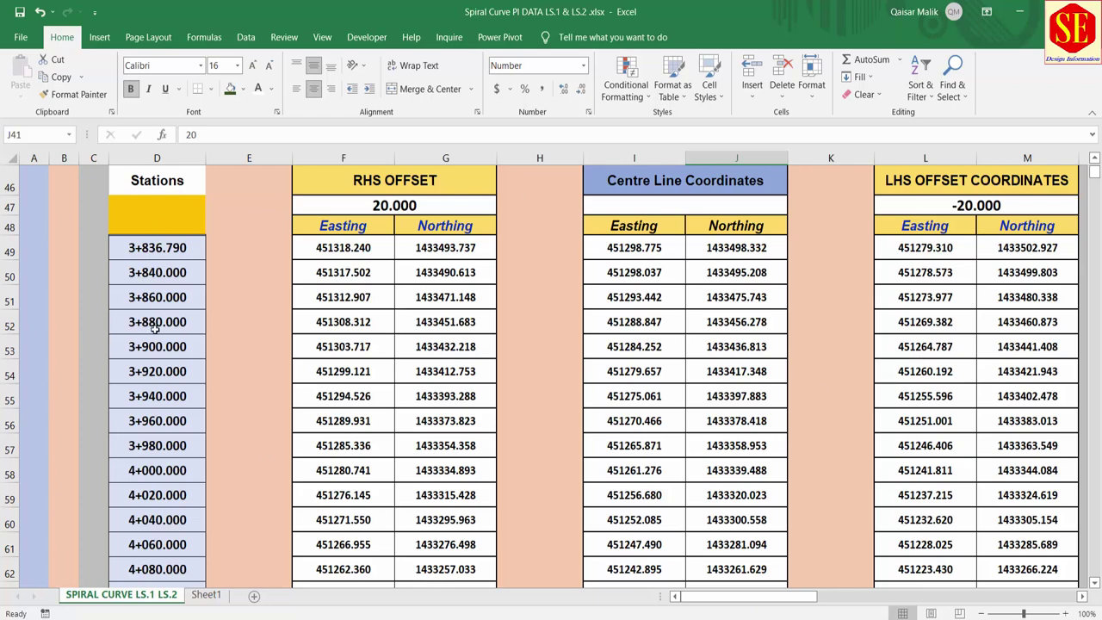
{"action": "scroll", "coordinate": [160, 425], "scroll_direction": "down", "scroll_amount": 1}
{"action": "scroll", "coordinate": [161, 439], "scroll_direction": "down", "scroll_amount": 8}
{"action": "scroll", "coordinate": [161, 439], "scroll_direction": "down", "scroll_amount": 6}
{"action": "scroll", "coordinate": [161, 439], "scroll_direction": "down", "scroll_amount": 11}
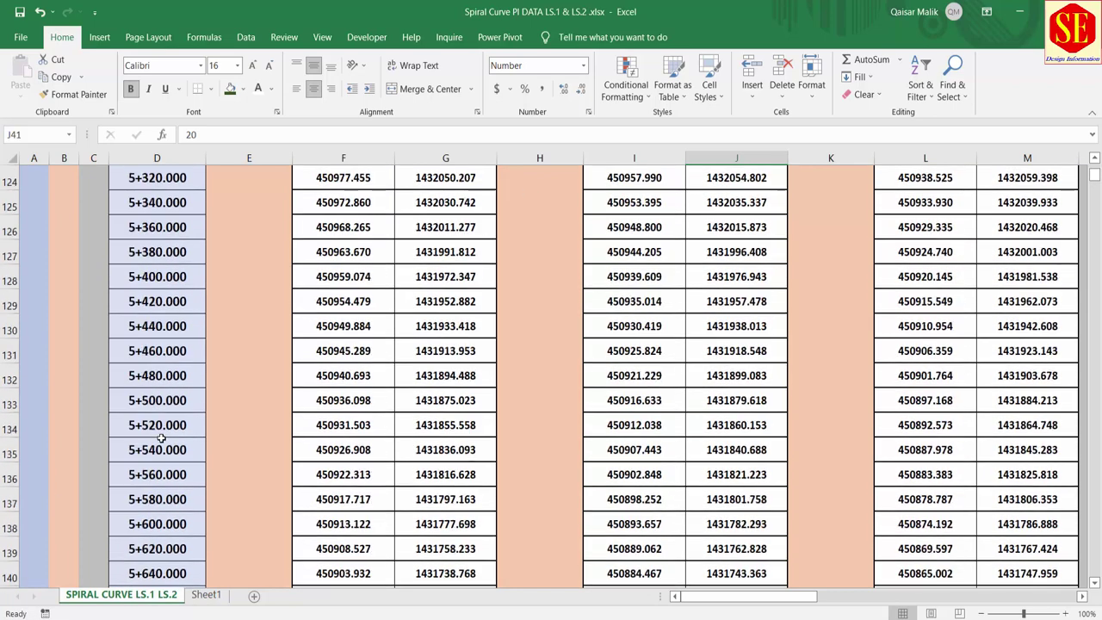
{"action": "scroll", "coordinate": [161, 439], "scroll_direction": "down", "scroll_amount": 11}
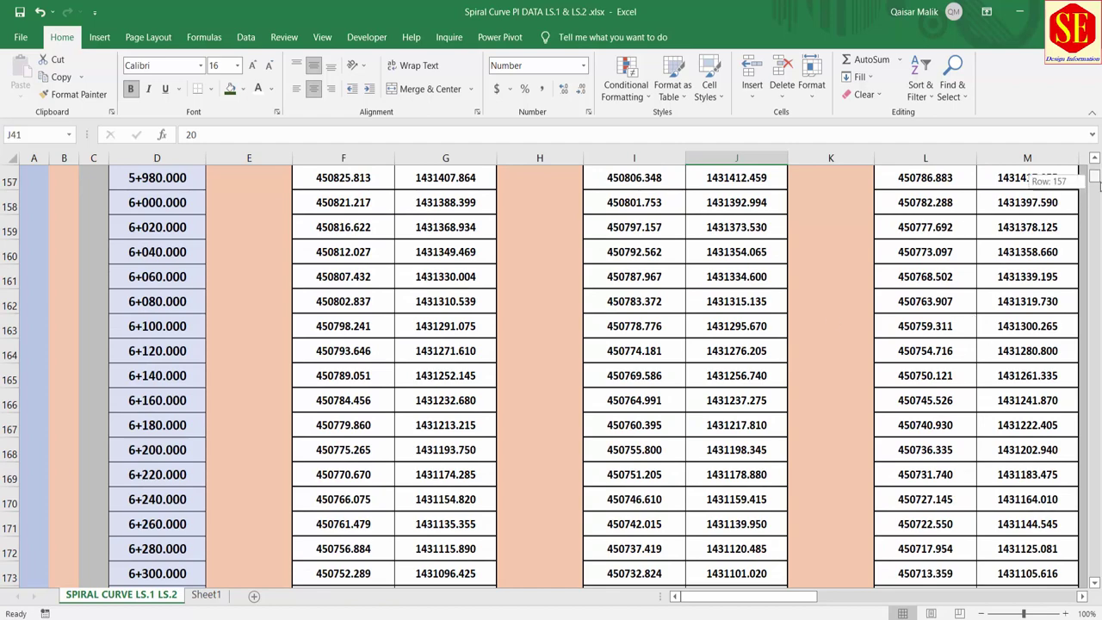
{"action": "left_click_drag", "start_coordinate": [1093, 175], "coordinate": [1101, 446]}
{"action": "mouse_move", "coordinate": [1094, 442]}
{"action": "left_mouse_down"}
{"action": "mouse_move", "coordinate": [1094, 521]}
{"action": "mouse_move", "coordinate": [1094, 168]}
{"action": "left_mouse_up"}
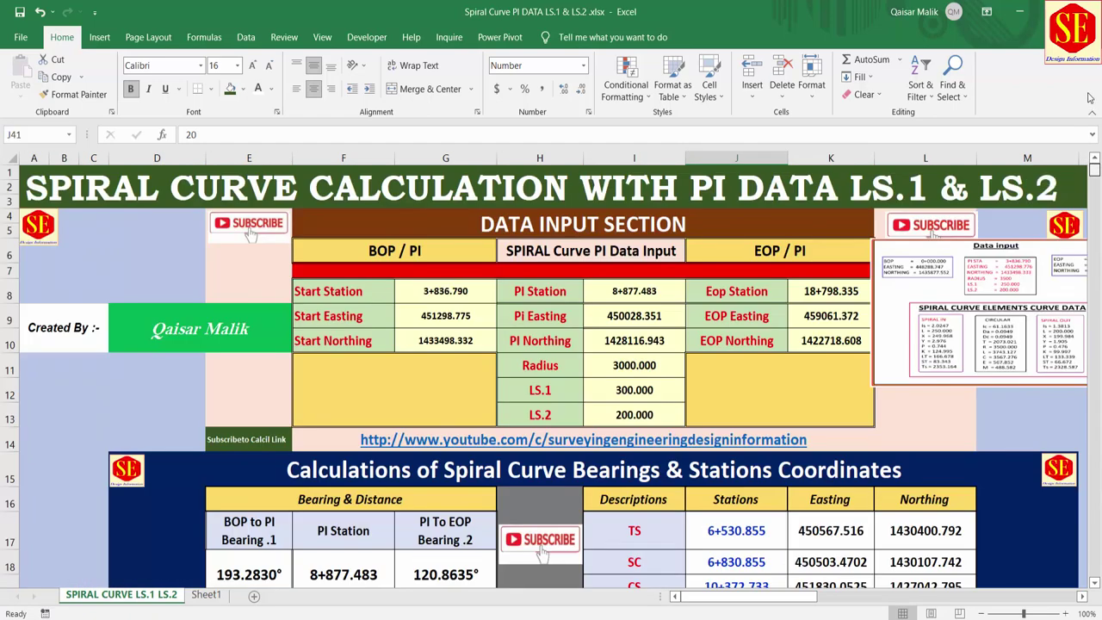
Delete the BOP (G8:G10), PI (I8:I12) and EOP (K8:K10) input values.
{"action": "left_click_drag", "start_coordinate": [455, 291], "coordinate": [461, 334]}
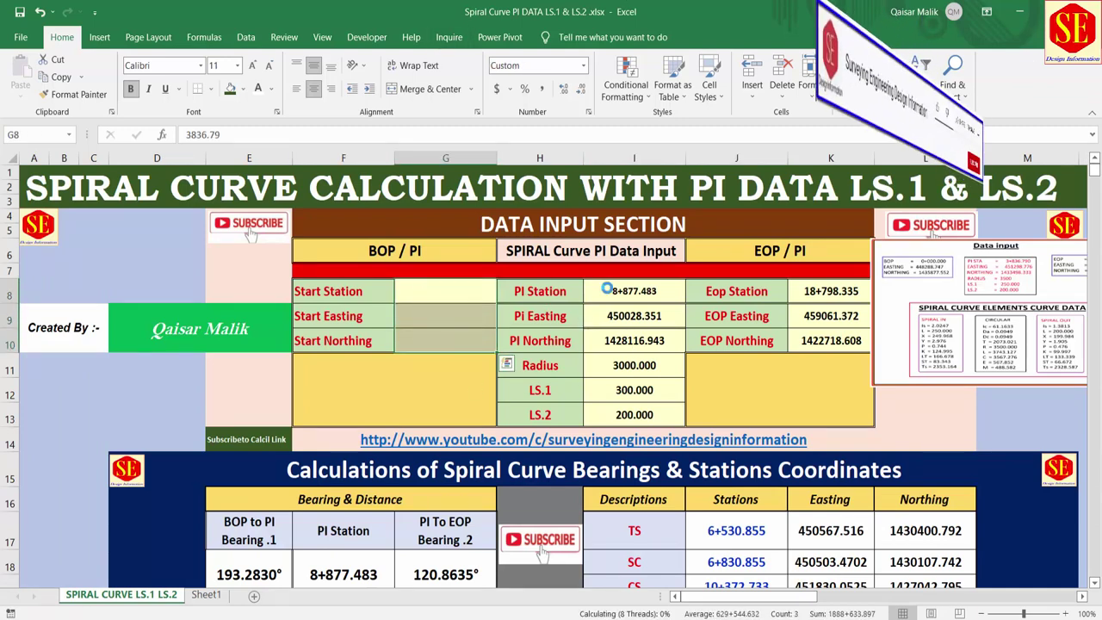
{"action": "key", "text": "Delete"}
{"action": "left_click_drag", "start_coordinate": [633, 293], "coordinate": [638, 403]}
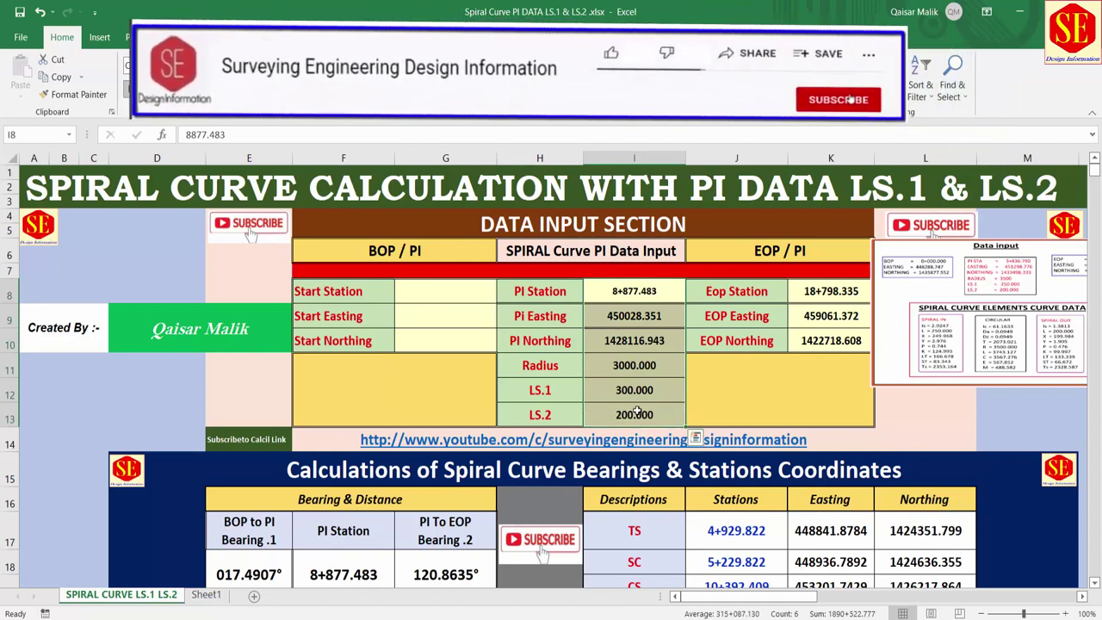
{"action": "key", "text": "Delete"}
{"action": "left_click_drag", "start_coordinate": [827, 291], "coordinate": [833, 340]}
{"action": "key", "text": "Delete"}
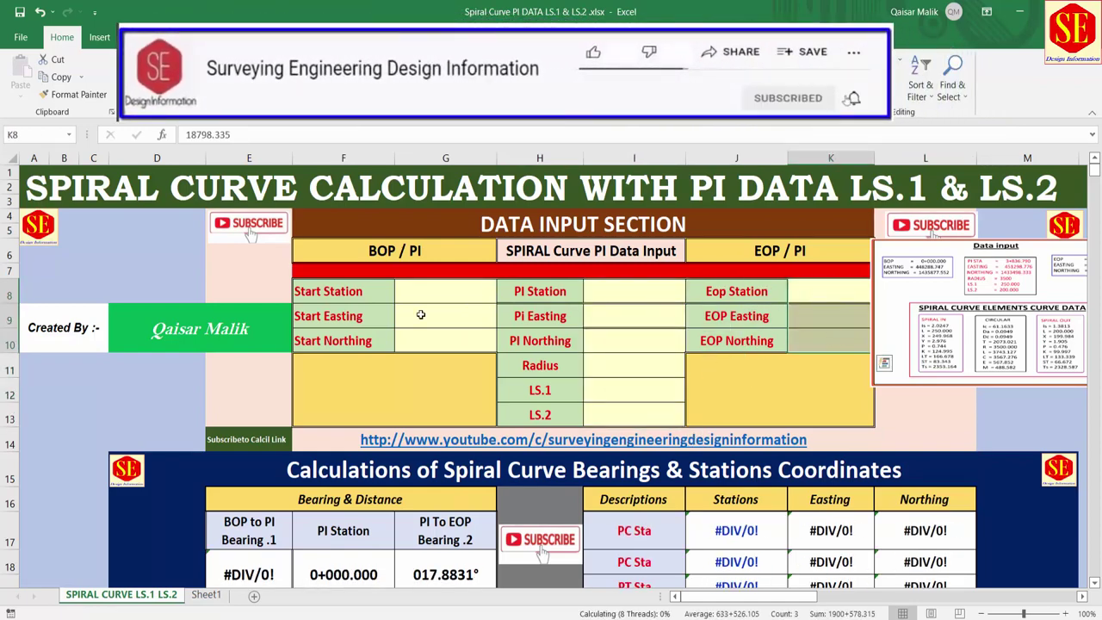
{"action": "scroll", "coordinate": [594, 287], "scroll_direction": "down", "scroll_amount": 3}
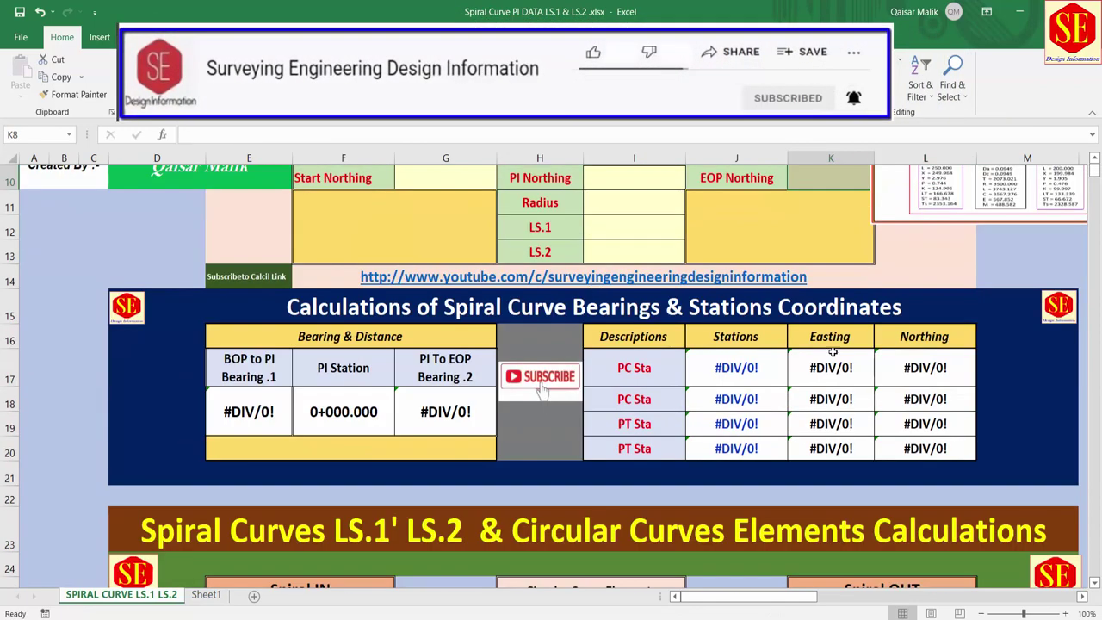
{"action": "scroll", "coordinate": [641, 360], "scroll_direction": "down", "scroll_amount": 4}
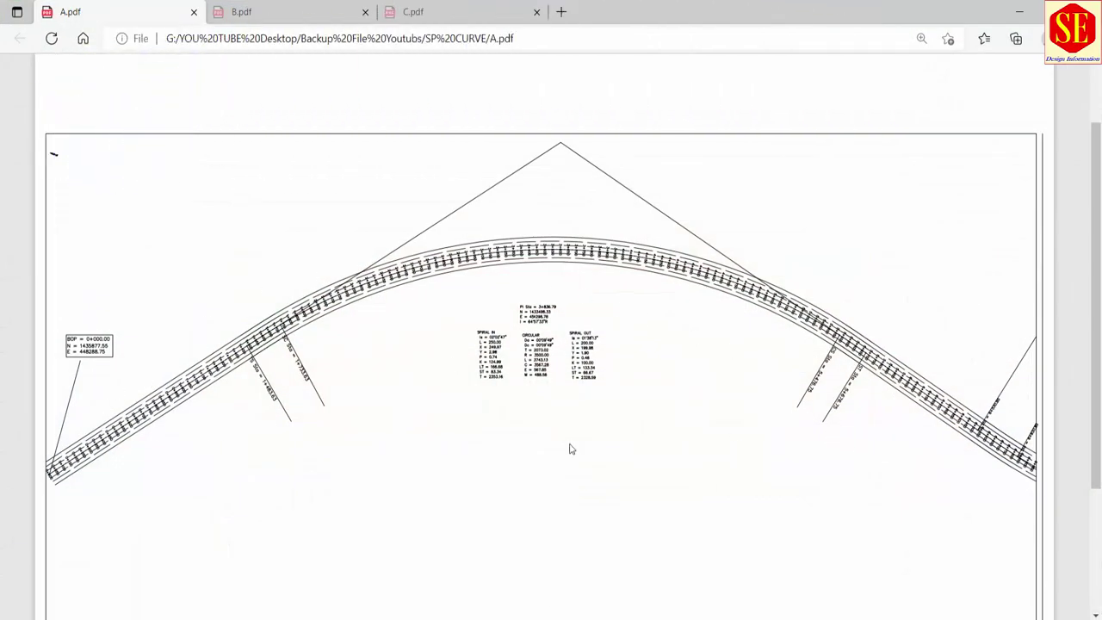
Zoom into the PI station and spiral element data on the A.pdf drawing.
{"action": "scroll", "coordinate": [72, 382], "scroll_direction": "up", "scroll_amount": 3, "text": "ctrl"}
{"action": "scroll", "coordinate": [73, 362], "scroll_direction": "up", "scroll_amount": 2, "text": "ctrl"}
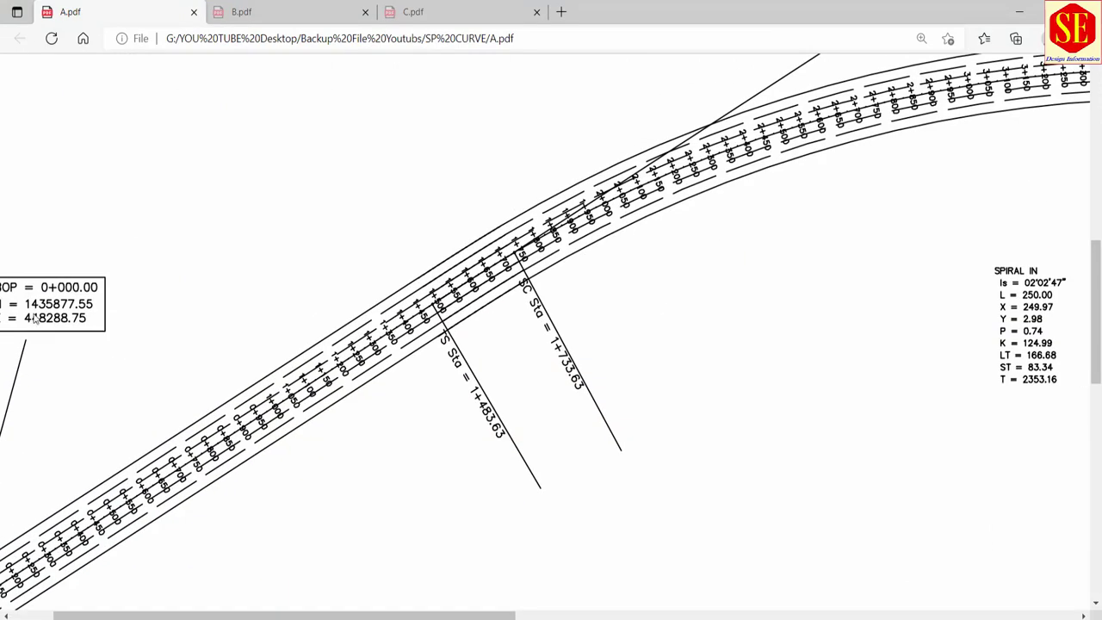
{"action": "left_click_drag", "start_coordinate": [400, 617], "coordinate": [683, 616]}
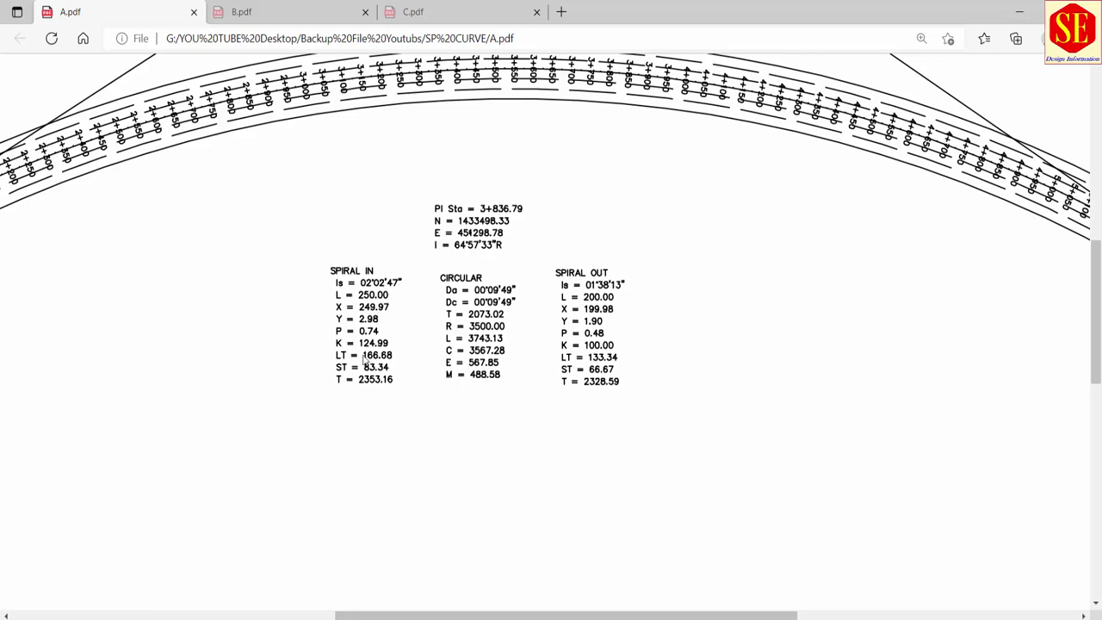
{"action": "scroll", "coordinate": [539, 389], "scroll_direction": "down", "scroll_amount": 1}
{"action": "scroll", "coordinate": [561, 298], "scroll_direction": "down", "scroll_amount": 1}
{"action": "scroll", "coordinate": [560, 295], "scroll_direction": "down", "scroll_amount": 1}
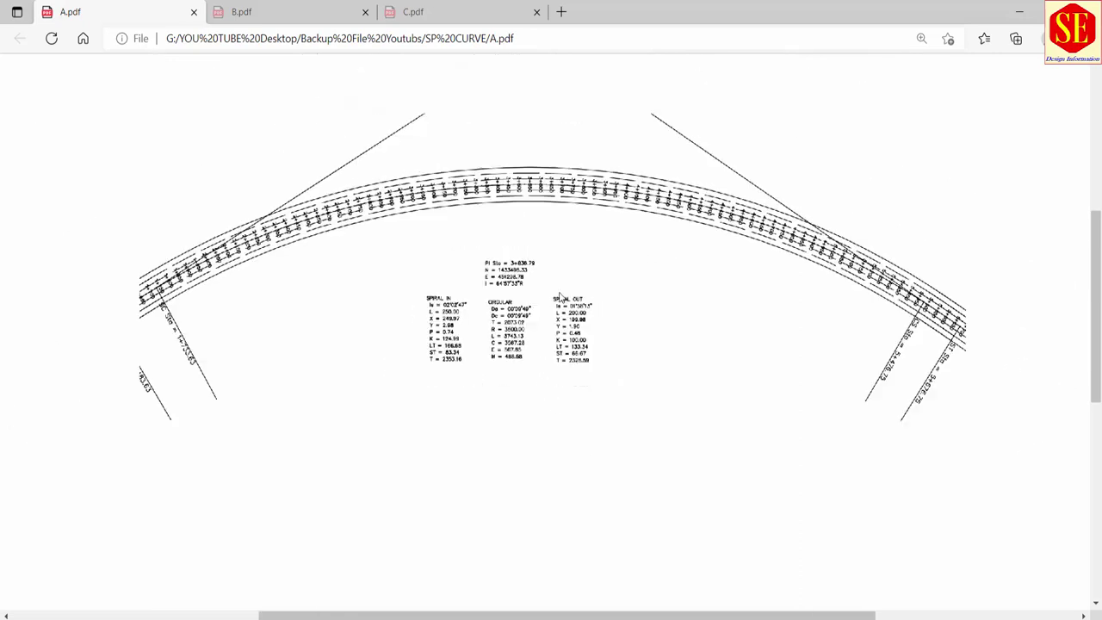
Compare against the B.pdf drawing, then return to the A.pdf curve data.
{"action": "left_click", "coordinate": [310, 10]}
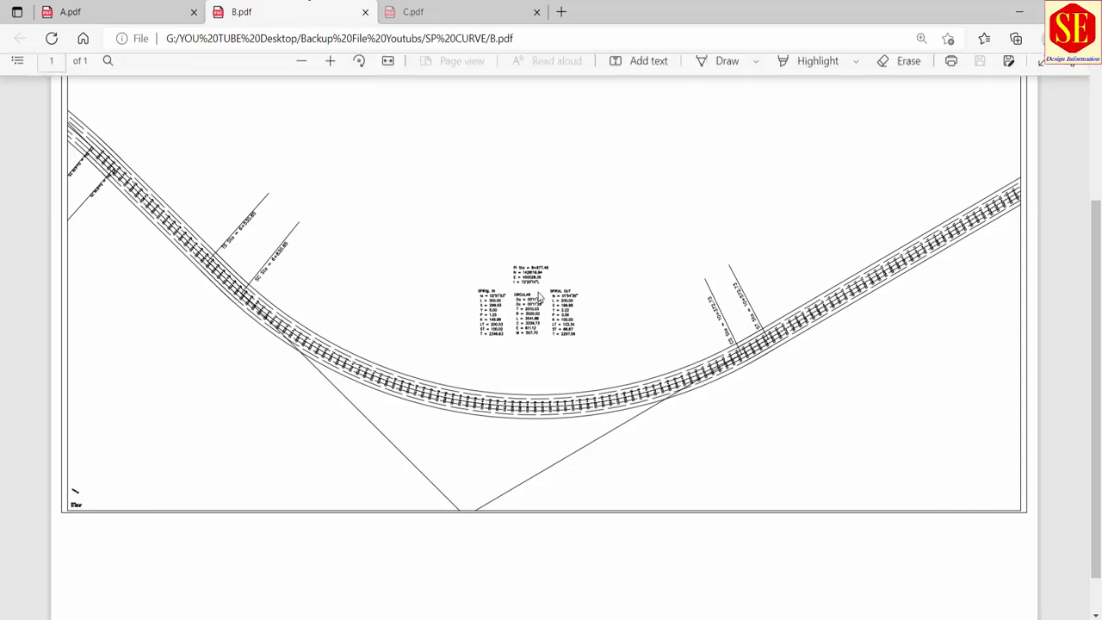
{"action": "scroll", "coordinate": [534, 268], "scroll_direction": "up", "scroll_amount": 1}
{"action": "scroll", "coordinate": [534, 402], "scroll_direction": "up", "scroll_amount": 1}
{"action": "scroll", "coordinate": [430, 362], "scroll_direction": "up", "scroll_amount": 1}
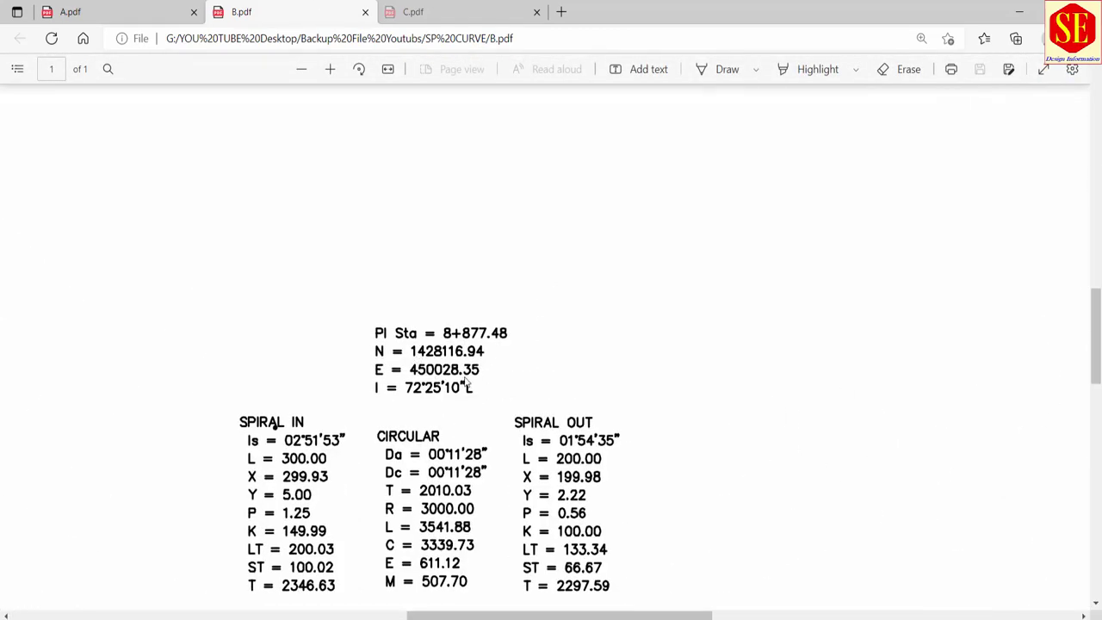
{"action": "left_click", "coordinate": [114, 7]}
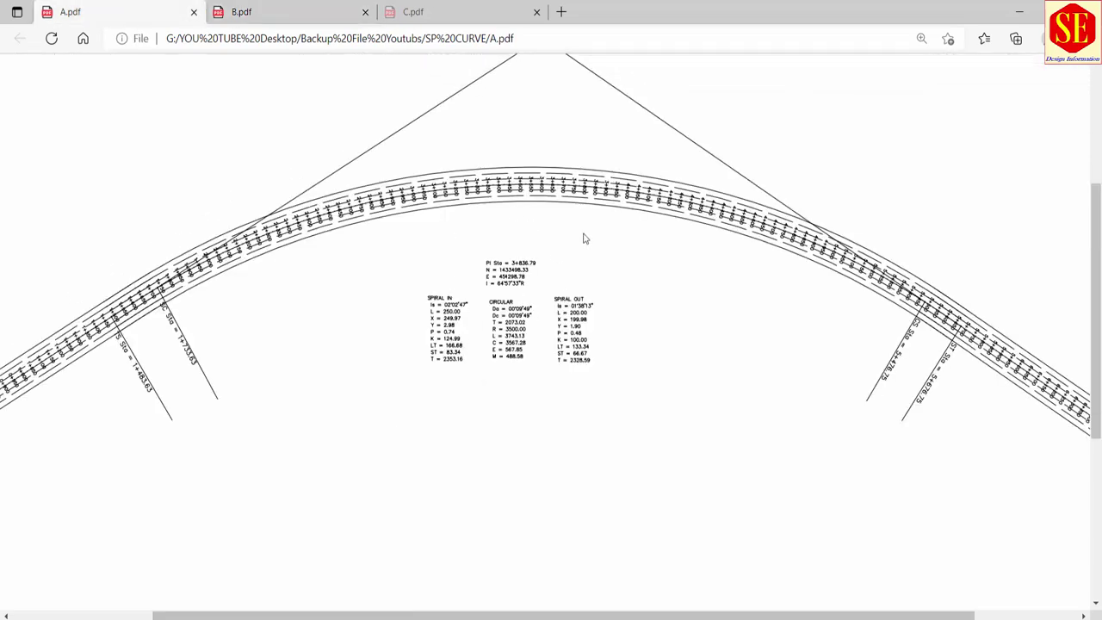
{"action": "scroll", "coordinate": [533, 323], "scroll_direction": "up", "scroll_amount": 2}
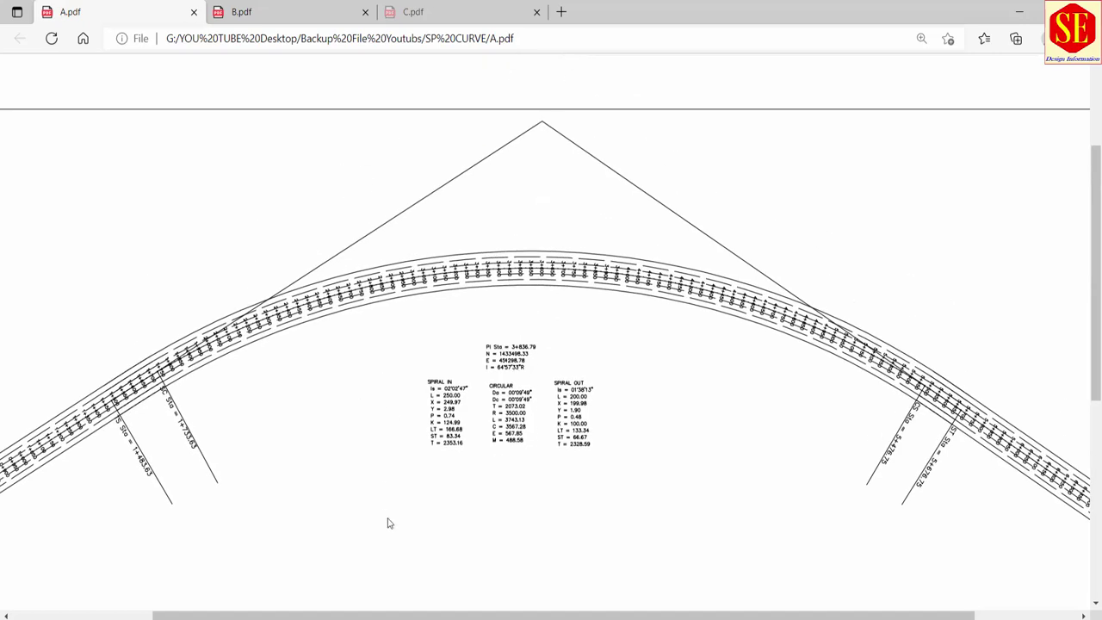
{"action": "scroll", "coordinate": [522, 385], "scroll_direction": "up", "scroll_amount": 2}
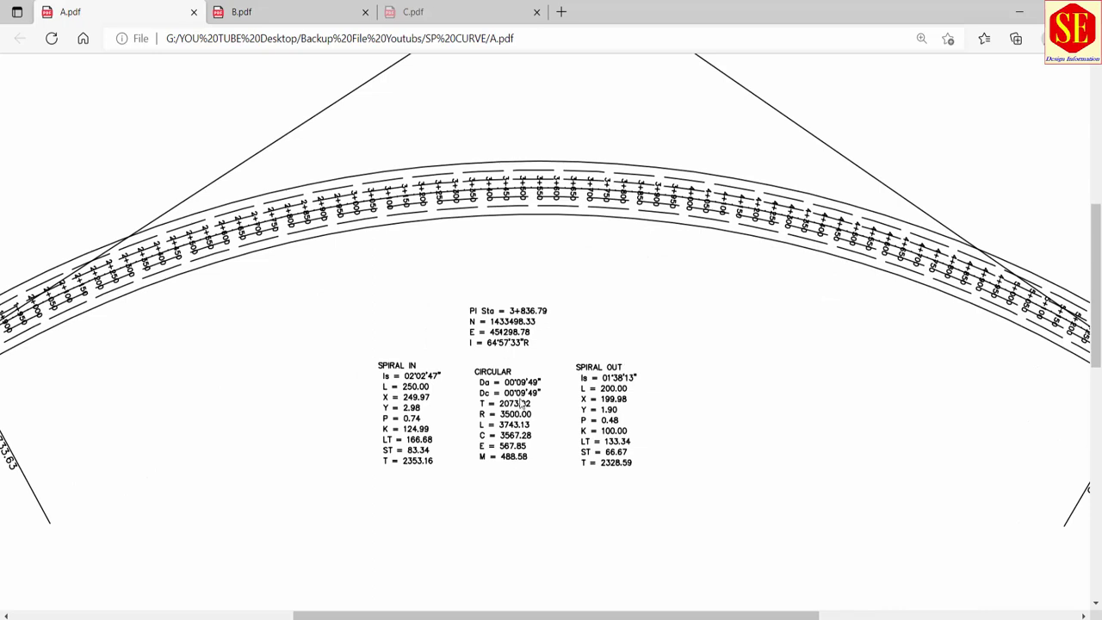
Enlarge the Data input picture, place it right of the BOP inputs, and select G8.
{"action": "mouse_move", "coordinate": [551, 613]}
{"action": "left_click", "coordinate": [469, 564]}
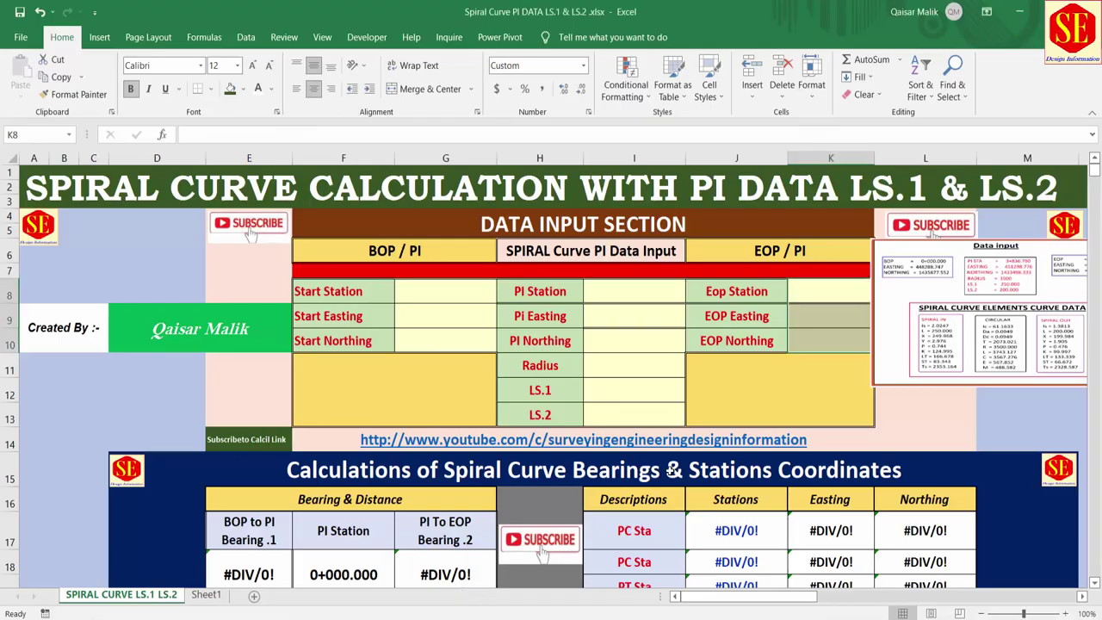
{"action": "left_click_drag", "start_coordinate": [921, 320], "coordinate": [605, 324]}
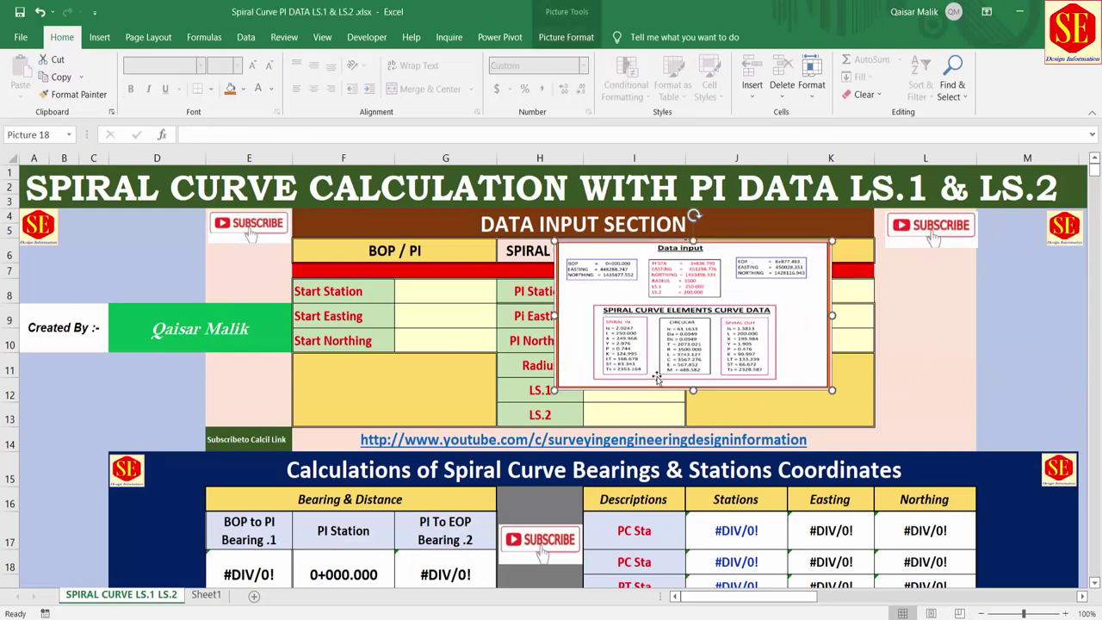
{"action": "mouse_move", "coordinate": [694, 390]}
{"action": "left_mouse_down"}
{"action": "mouse_move", "coordinate": [896, 362]}
{"action": "mouse_move", "coordinate": [998, 371]}
{"action": "left_mouse_up"}
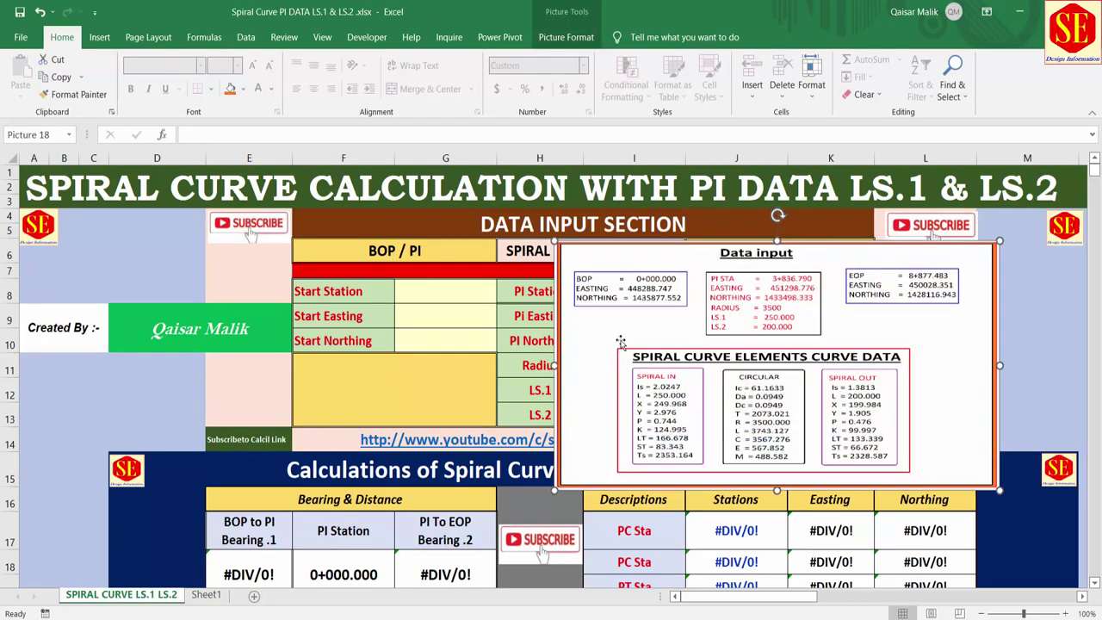
{"action": "left_click_drag", "start_coordinate": [779, 216], "coordinate": [792, 253]}
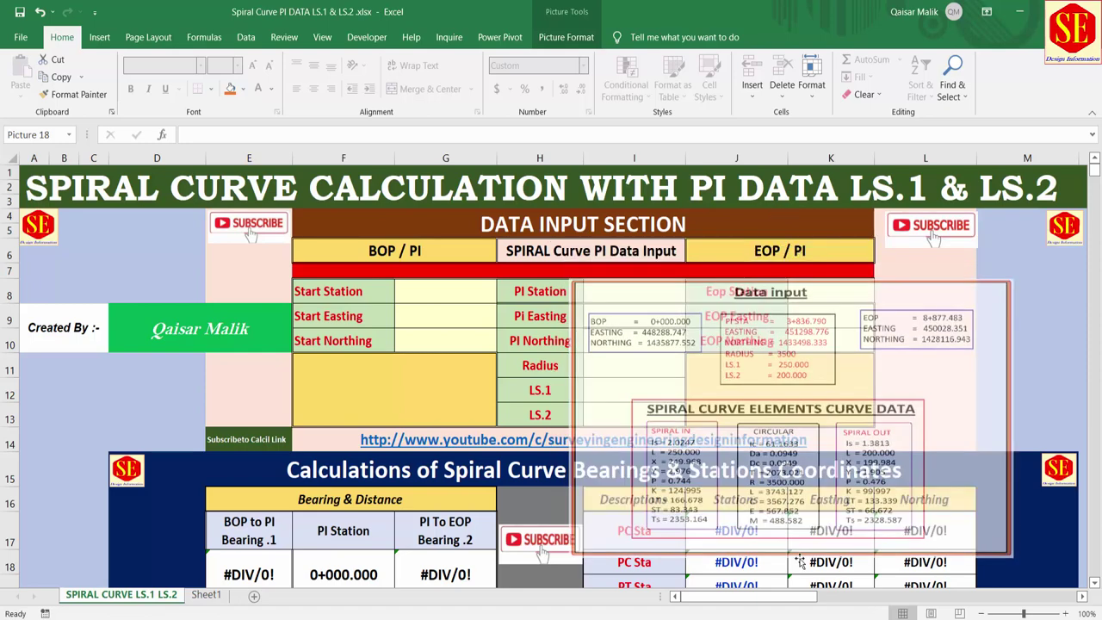
{"action": "left_click_drag", "start_coordinate": [602, 357], "coordinate": [668, 329]}
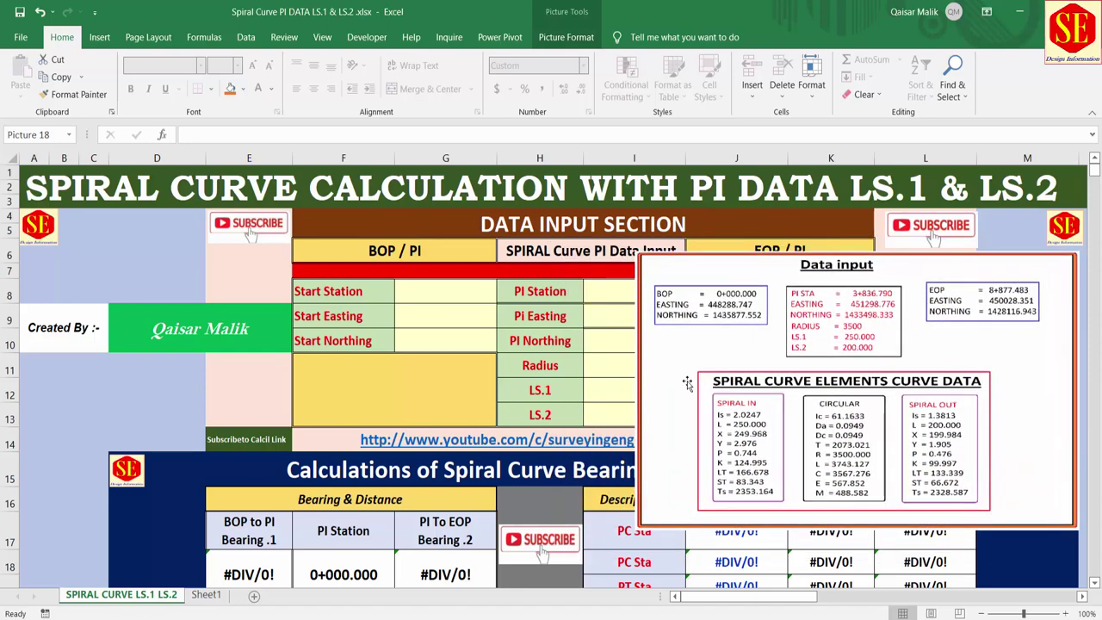
{"action": "left_click", "coordinate": [408, 290]}
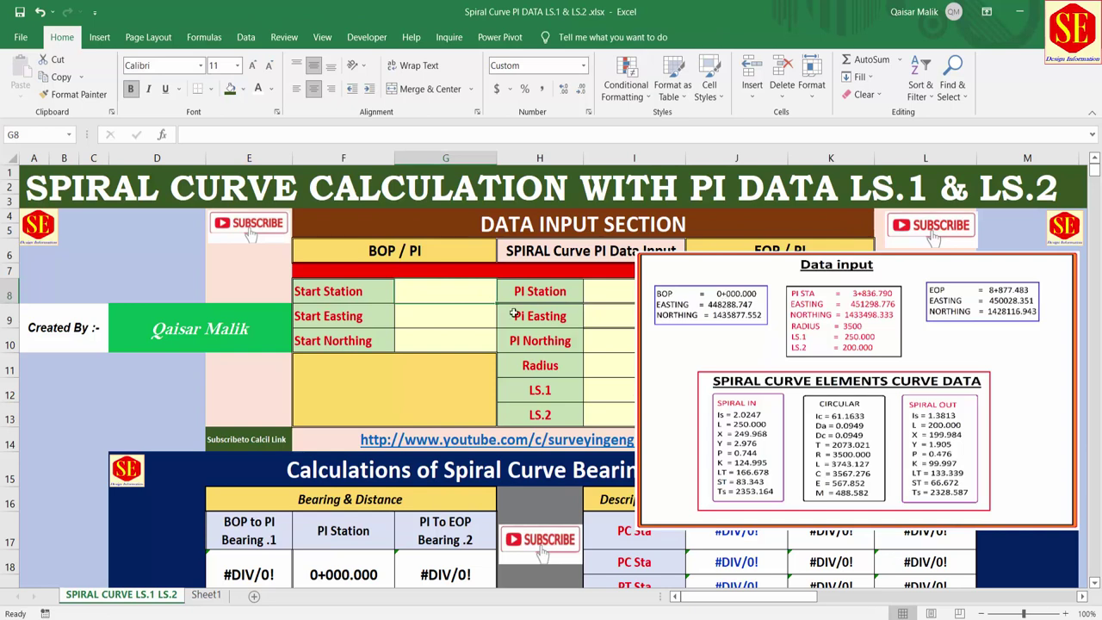
Enter 0 as the BOP start station, then read the BOP box on A.pdf.
{"action": "type", "text": "0"}
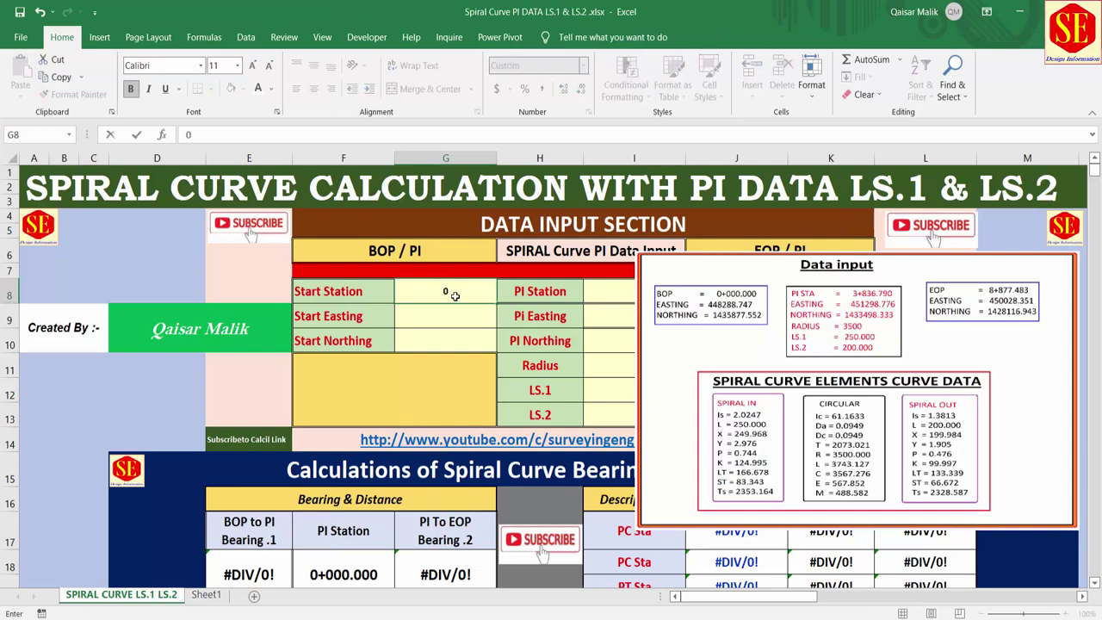
{"action": "key", "text": "Return"}
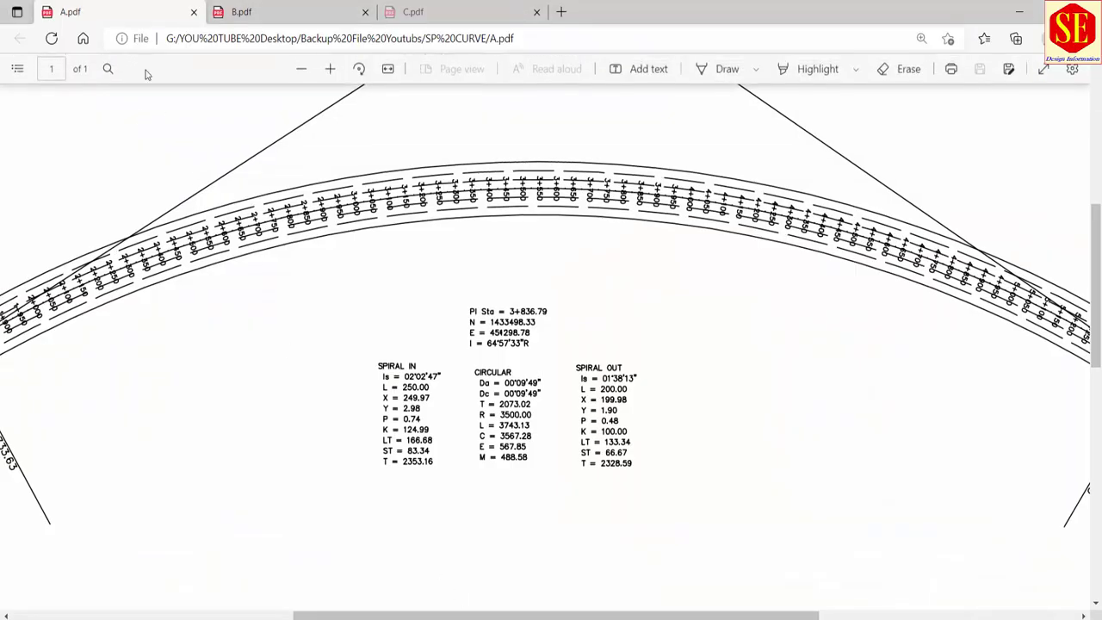
{"action": "scroll", "coordinate": [542, 348], "scroll_direction": "down", "scroll_amount": 1}
{"action": "scroll", "coordinate": [638, 354], "scroll_direction": "down", "scroll_amount": 1}
{"action": "scroll", "coordinate": [118, 409], "scroll_direction": "down", "scroll_amount": 1}
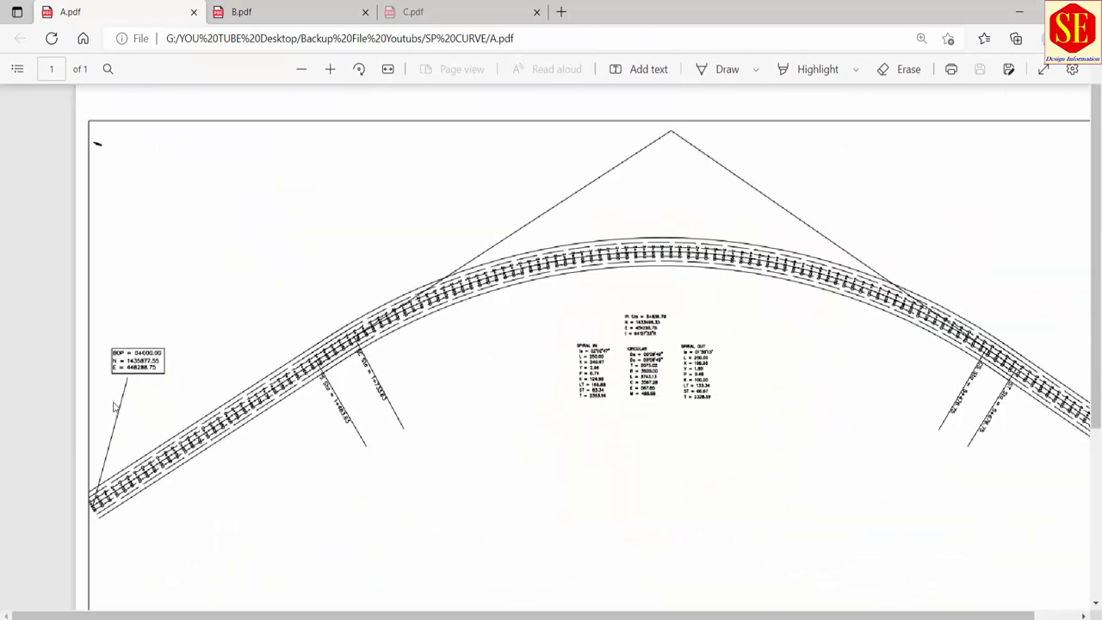
{"action": "scroll", "coordinate": [115, 408], "scroll_direction": "up", "scroll_amount": 1}
{"action": "scroll", "coordinate": [111, 370], "scroll_direction": "up", "scroll_amount": 1}
{"action": "left_click_drag", "start_coordinate": [384, 614], "coordinate": [295, 613]}
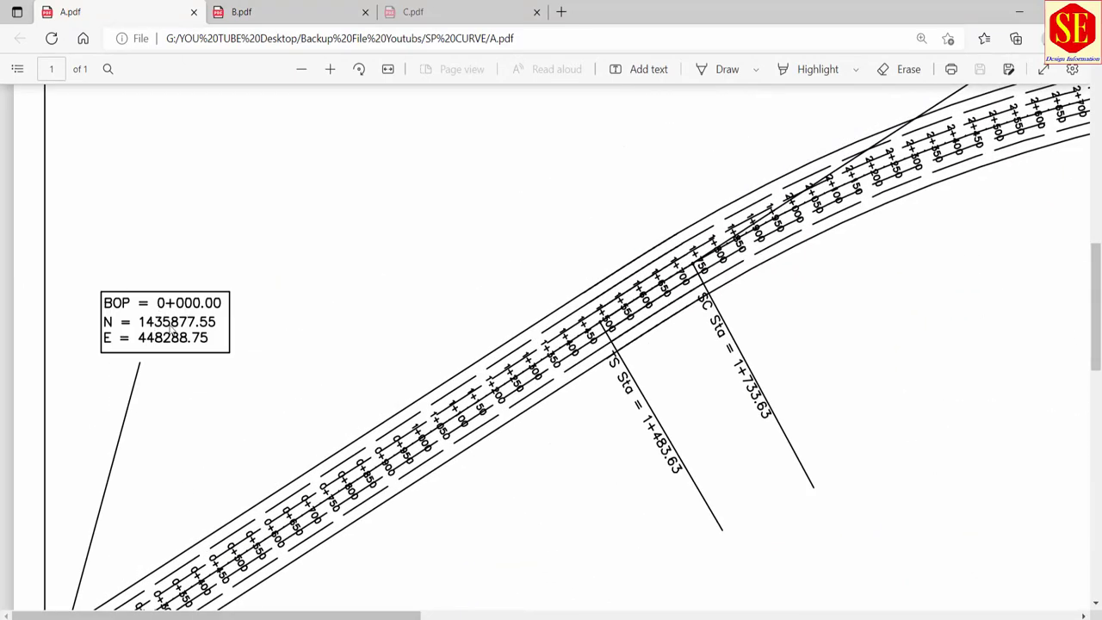
{"action": "mouse_move", "coordinate": [547, 617]}
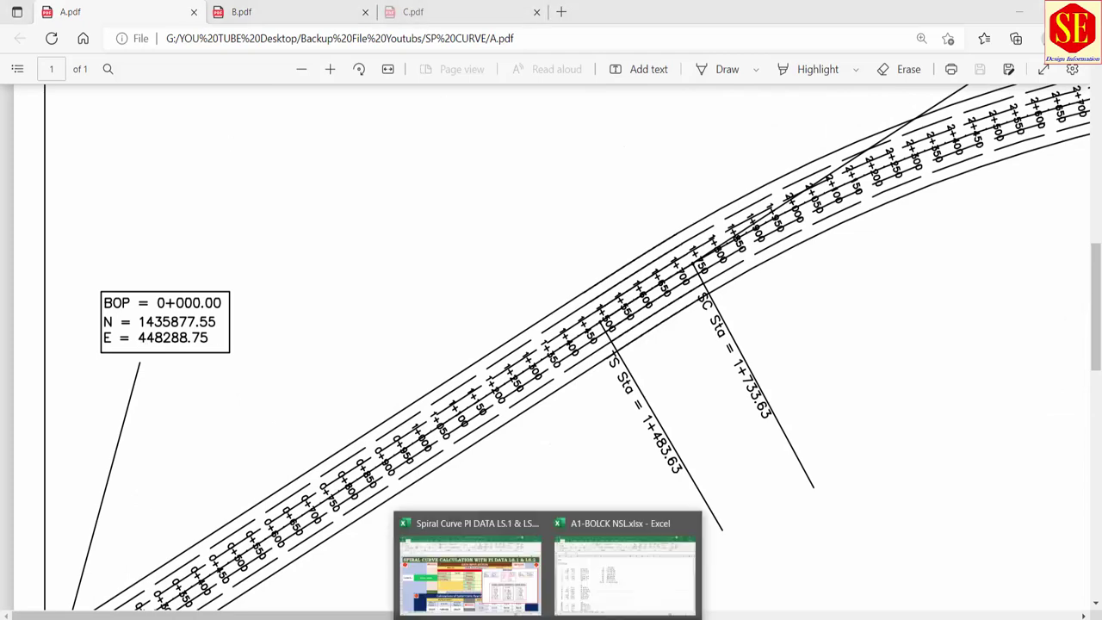
{"action": "left_click", "coordinate": [484, 596]}
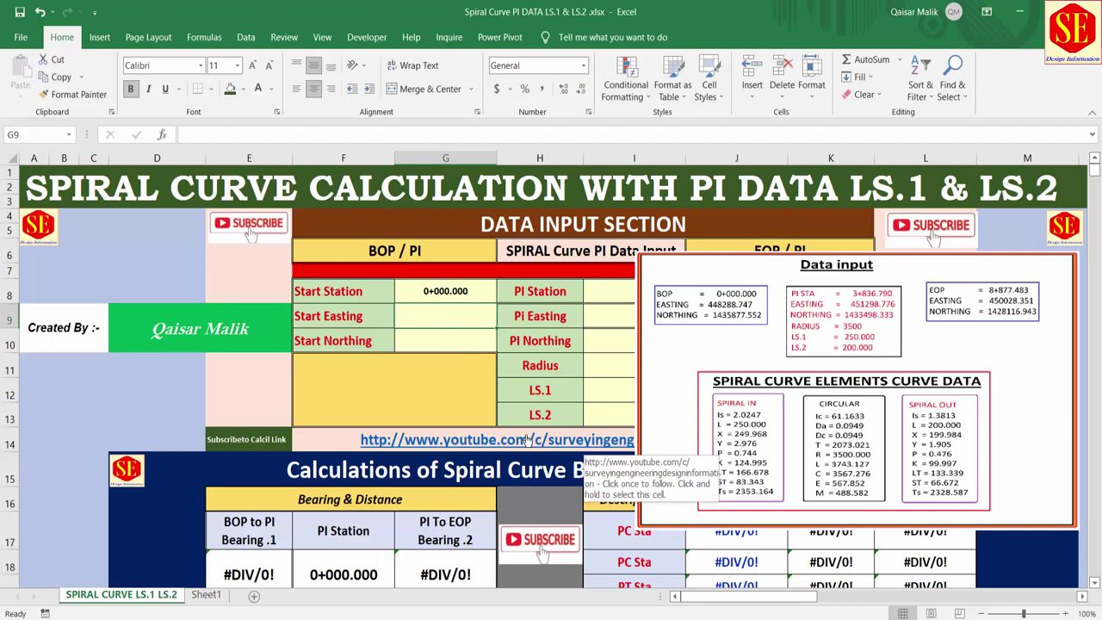
Enter BOP start easting 448288.747 and start northing 1435877.552.
{"action": "type", "text": "4482"}
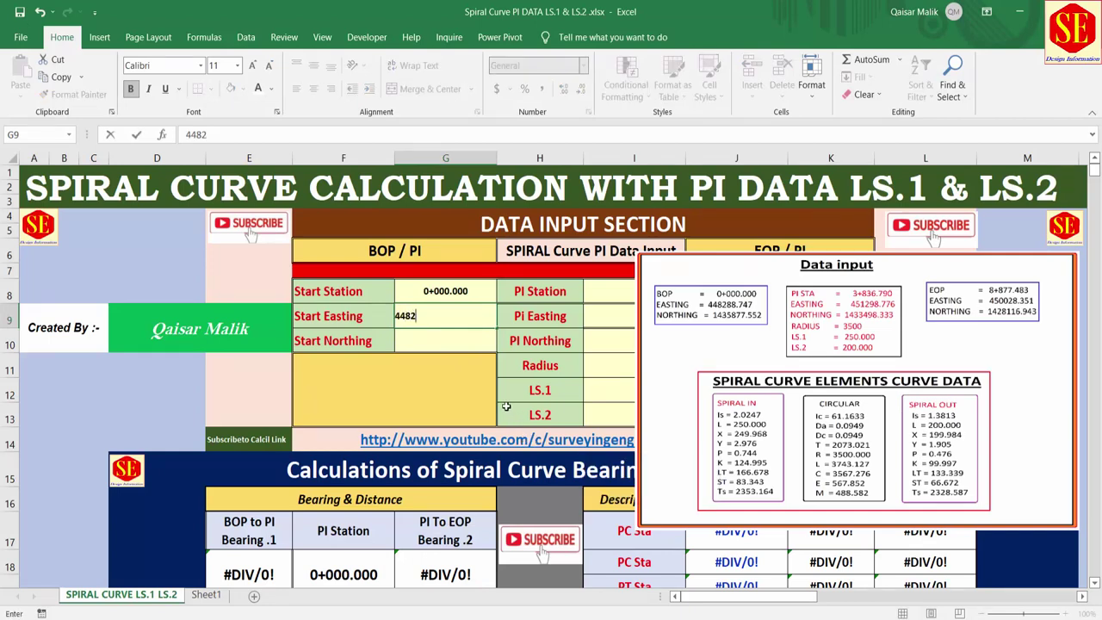
{"action": "type", "text": "88.7"}
{"action": "type", "text": "47"}
{"action": "key", "text": "Return"}
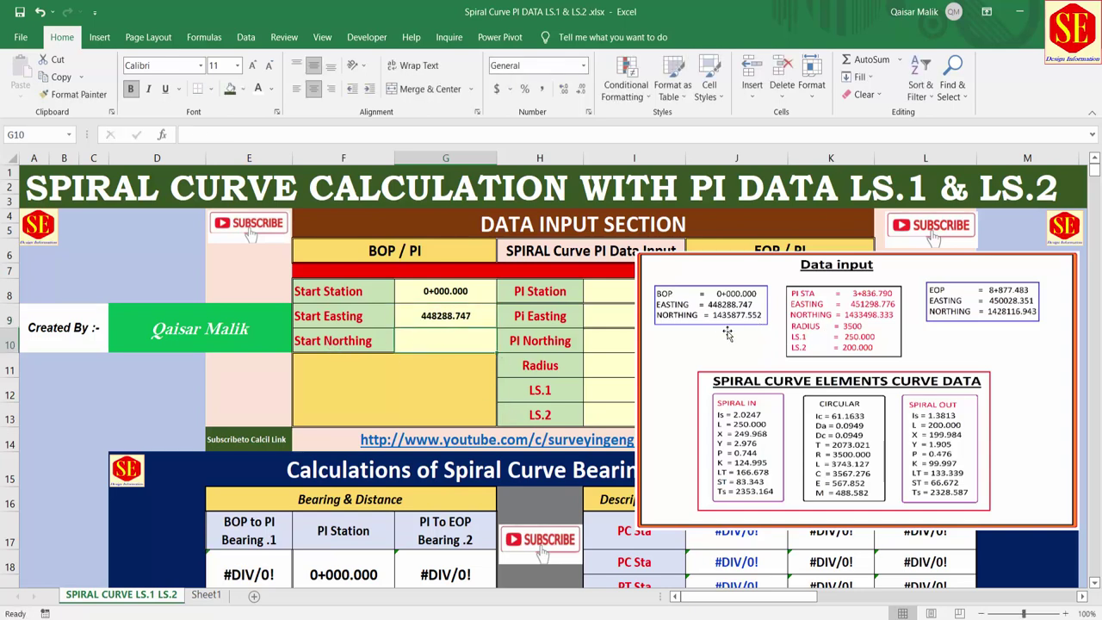
{"action": "type", "text": "14358"}
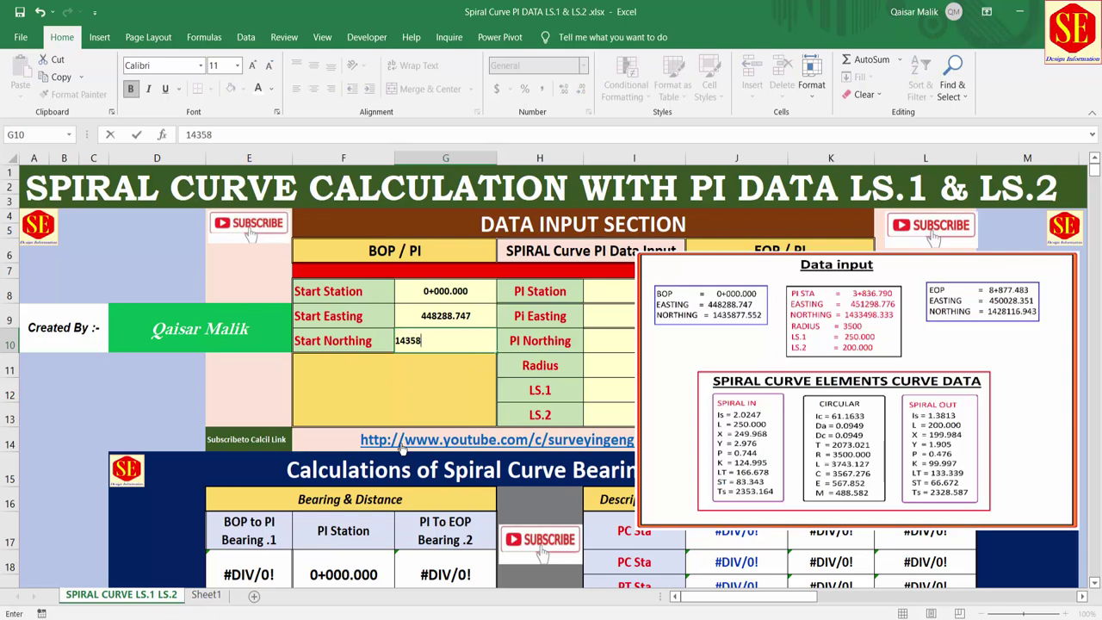
{"action": "type", "text": "77."}
{"action": "type", "text": "552"}
{"action": "key", "text": "Return"}
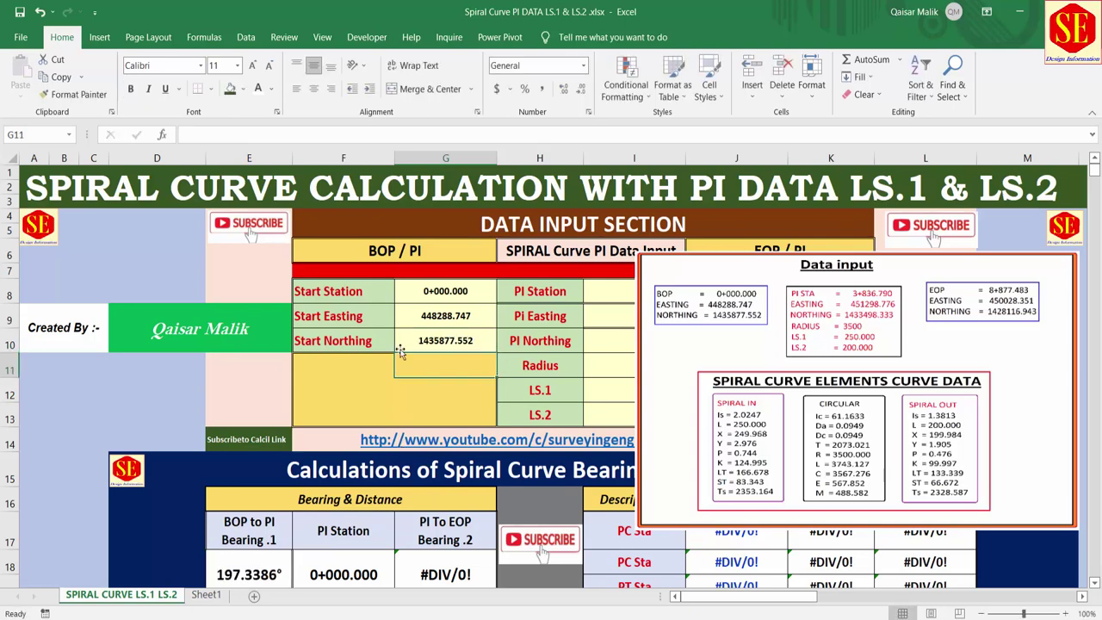
{"action": "left_click_drag", "start_coordinate": [693, 310], "coordinate": [781, 334]}
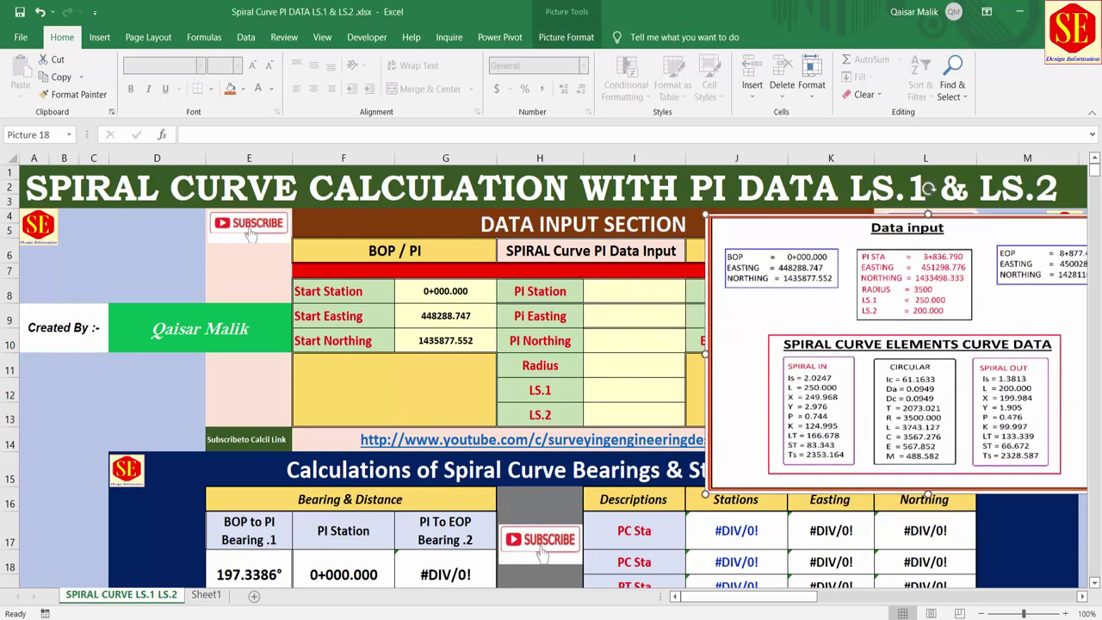
Read the PI data on A.pdf, then select the PI Station cell I8.
{"action": "scroll", "coordinate": [295, 480], "scroll_direction": "down", "scroll_amount": 3, "text": "ctrl"}
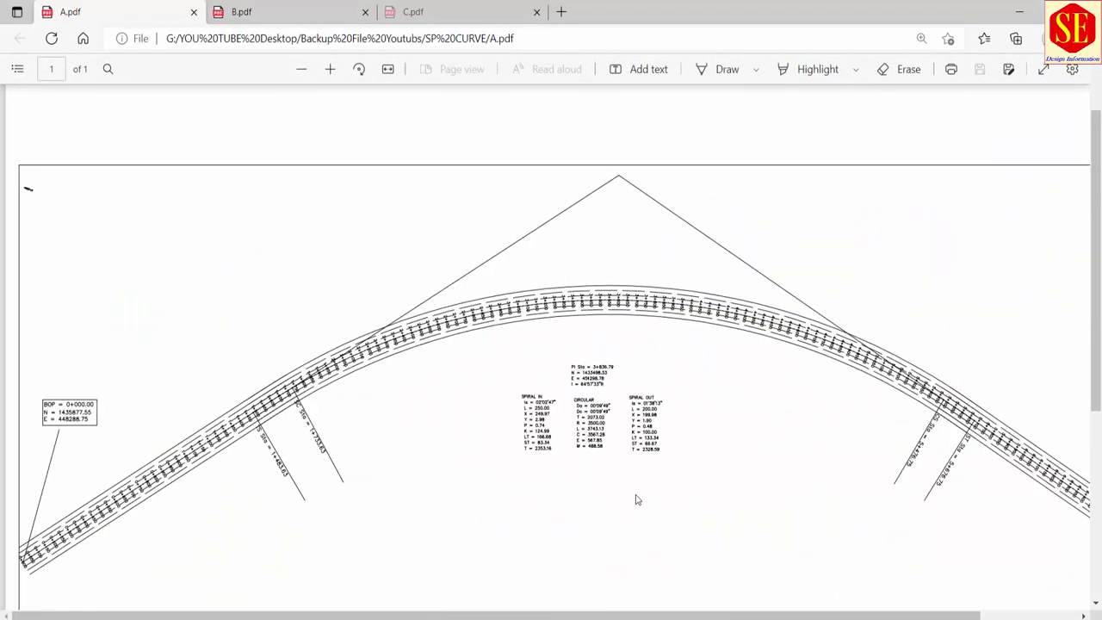
{"action": "scroll", "coordinate": [637, 500], "scroll_direction": "up", "scroll_amount": 3, "text": "ctrl"}
{"action": "scroll", "coordinate": [517, 233], "scroll_direction": "up", "scroll_amount": 3, "text": "ctrl"}
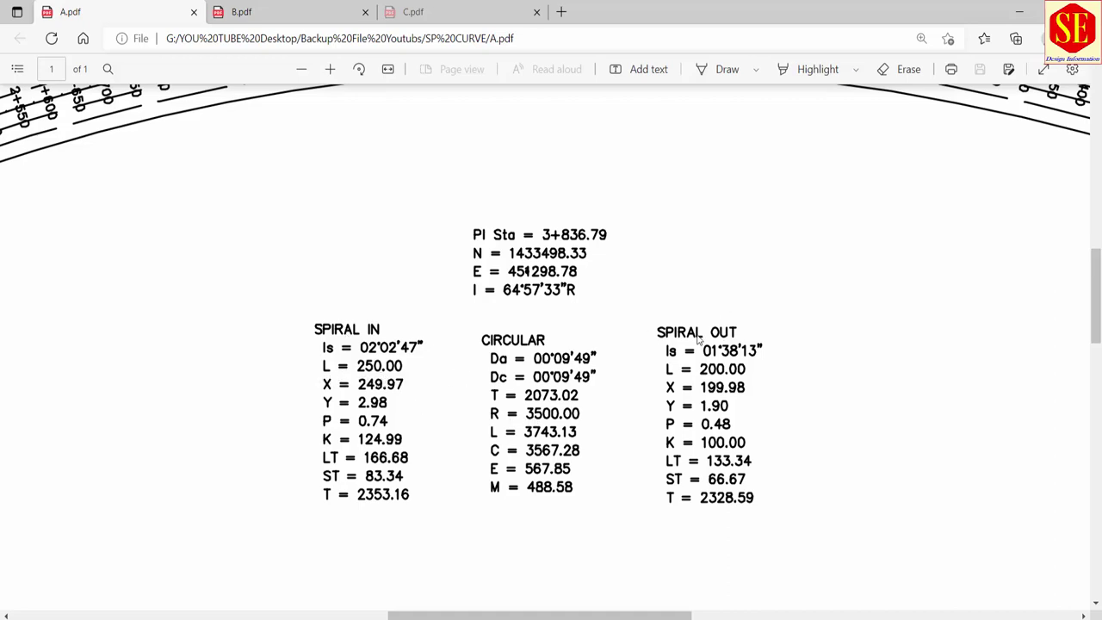
{"action": "mouse_move", "coordinate": [546, 613]}
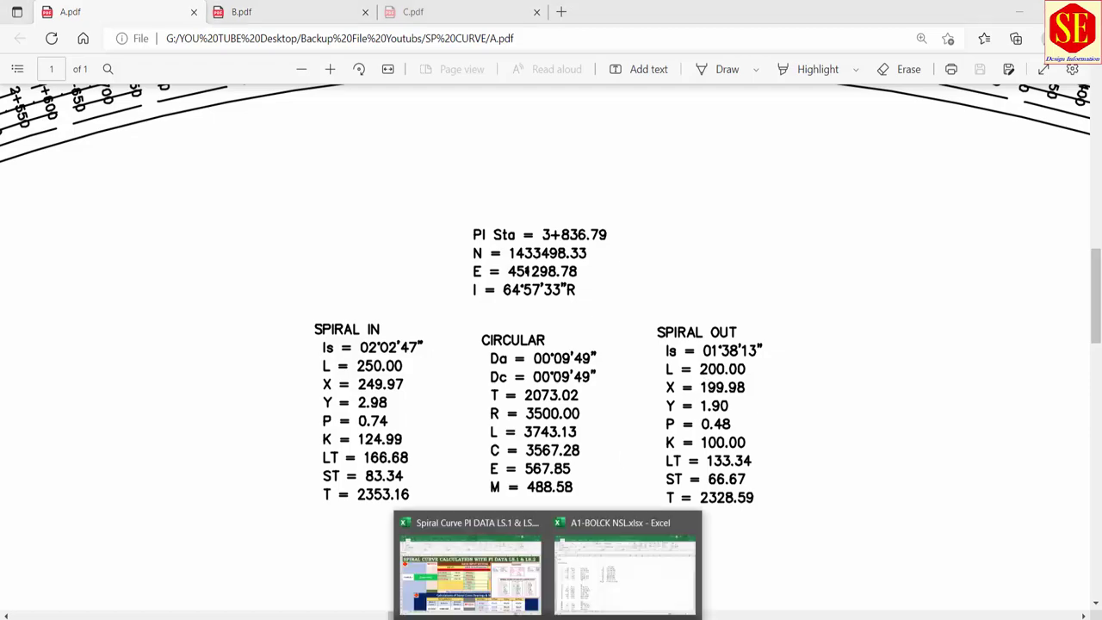
{"action": "left_click", "coordinate": [470, 572]}
{"action": "left_click", "coordinate": [620, 301]}
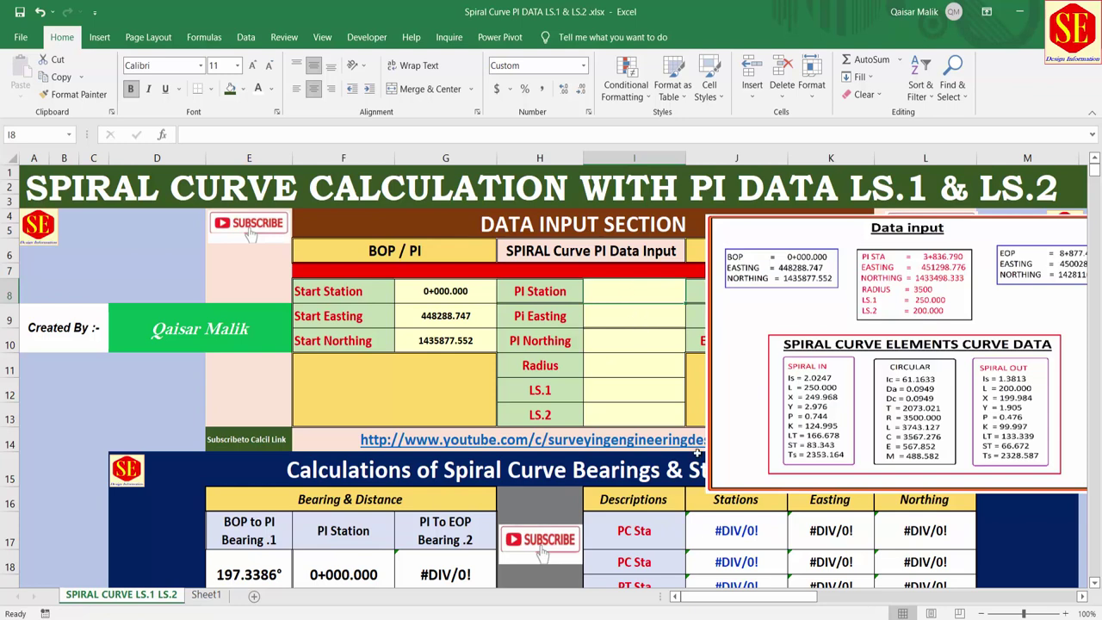
Enter PI station 3+836.790, the PI easting, and PI northing 1433498.333.
{"action": "type", "text": "38"}
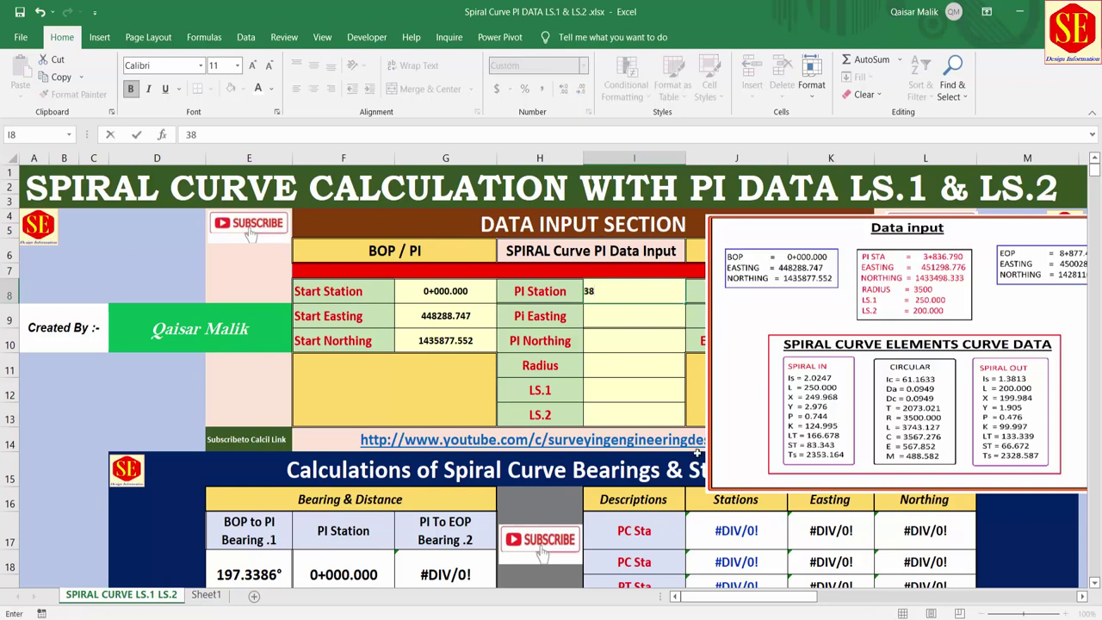
{"action": "type", "text": "+836.7"}
{"action": "type", "text": "90"}
{"action": "key", "text": "Return"}
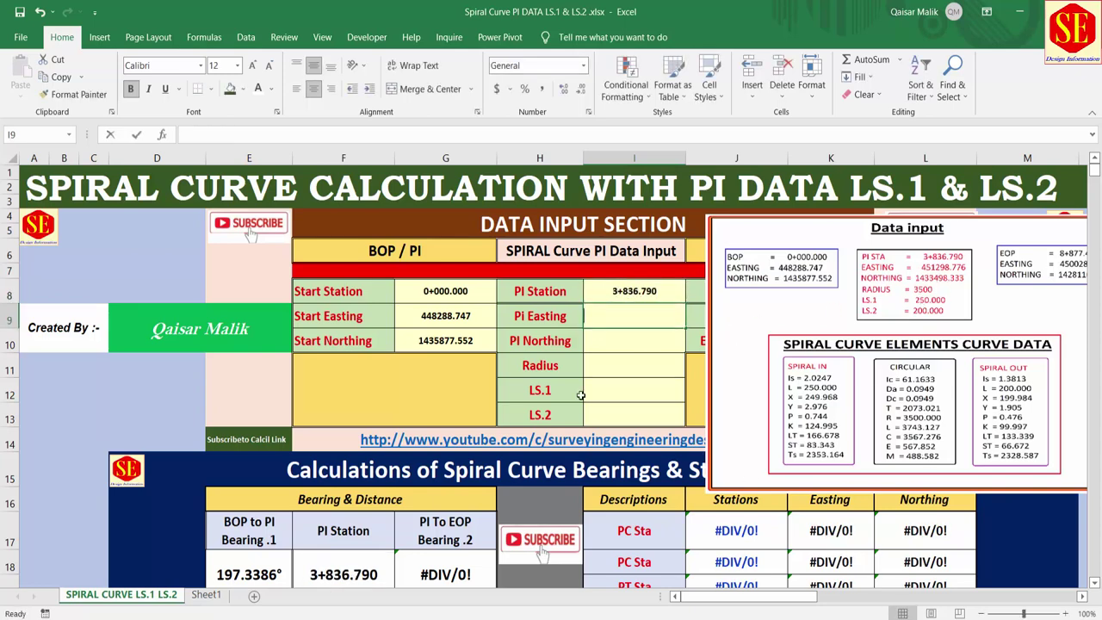
{"action": "type", "text": "4512"}
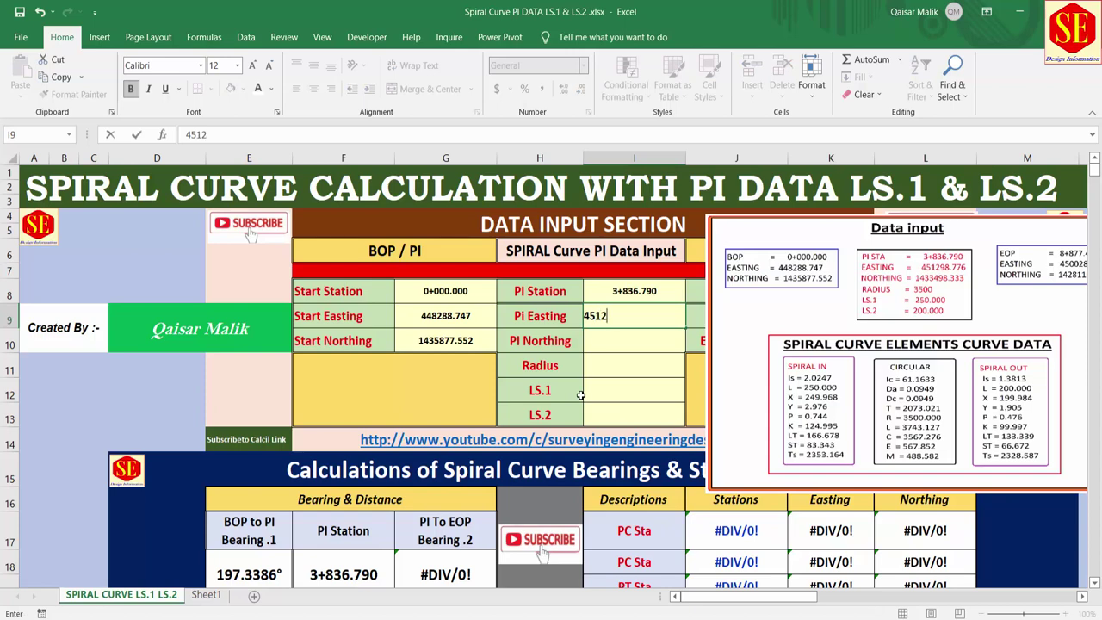
{"action": "type", "text": "8.77"}
{"action": "type", "text": "6"}
{"action": "left_click", "coordinate": [619, 334]}
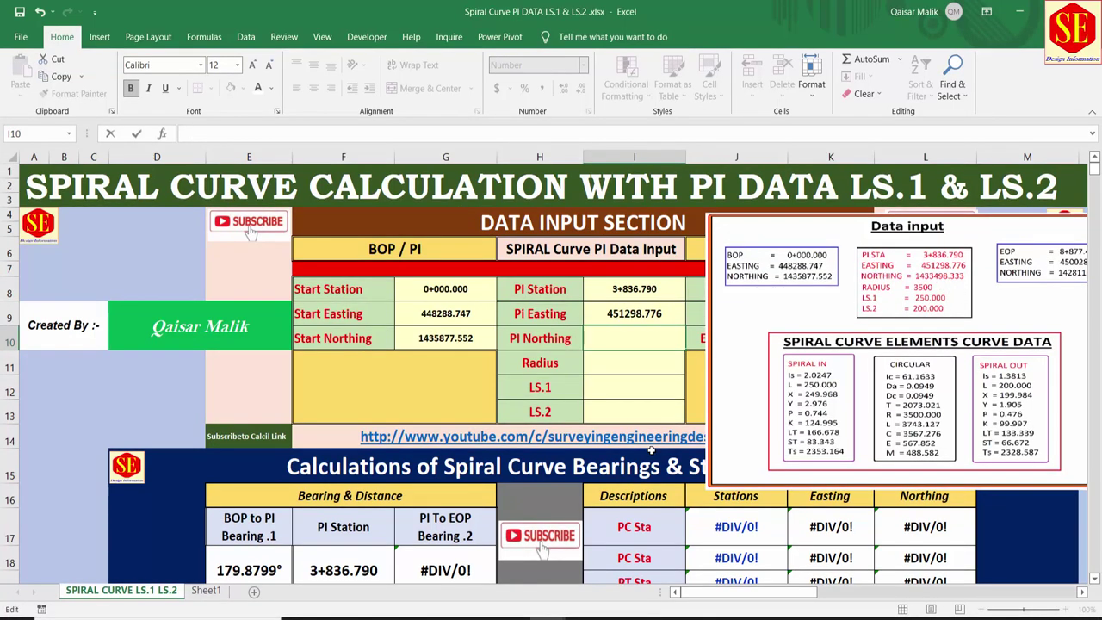
{"action": "type", "text": "1433"}
{"action": "type", "text": "498"}
{"action": "type", "text": ".333"}
{"action": "key", "text": "Return"}
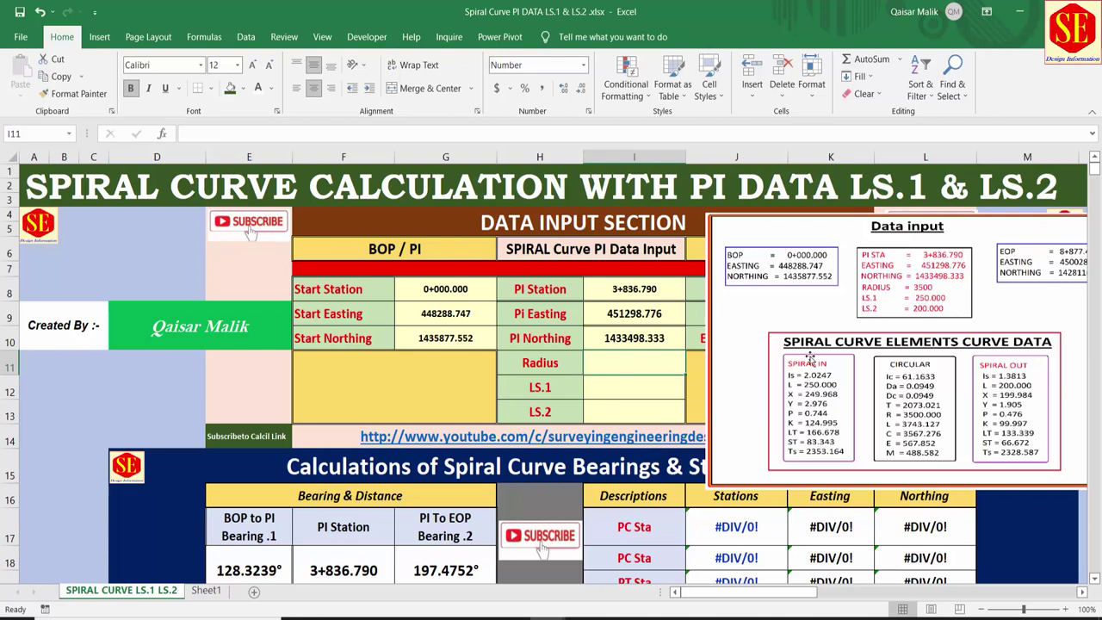
Set the radius to 3500, LS.1 to 250 and LS.2 to 200.
{"action": "type", "text": "3500"}
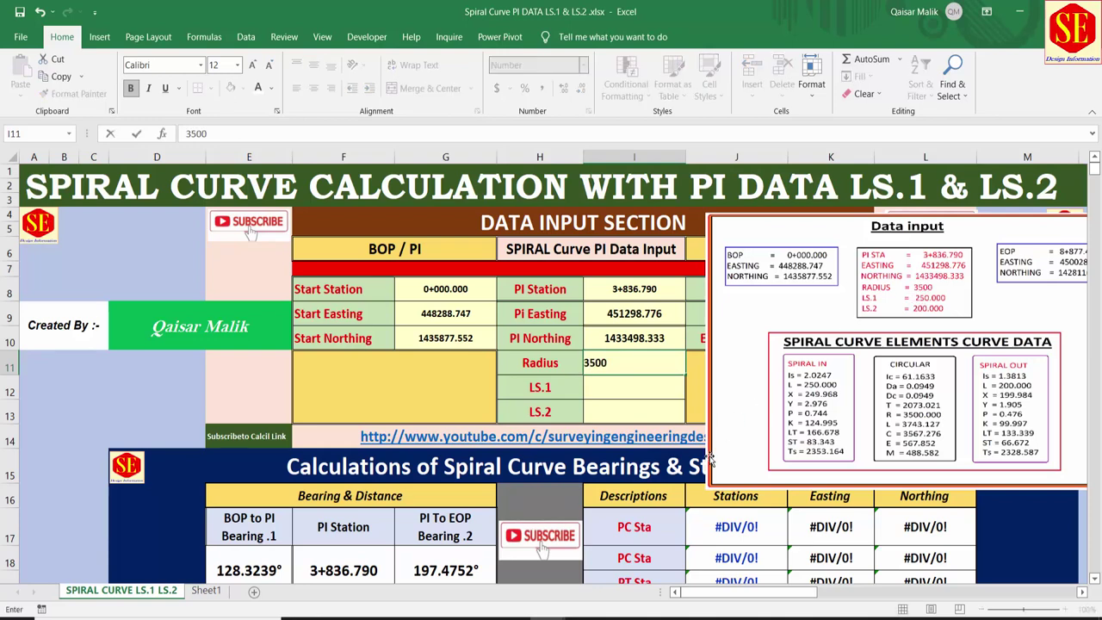
{"action": "key", "text": "Return"}
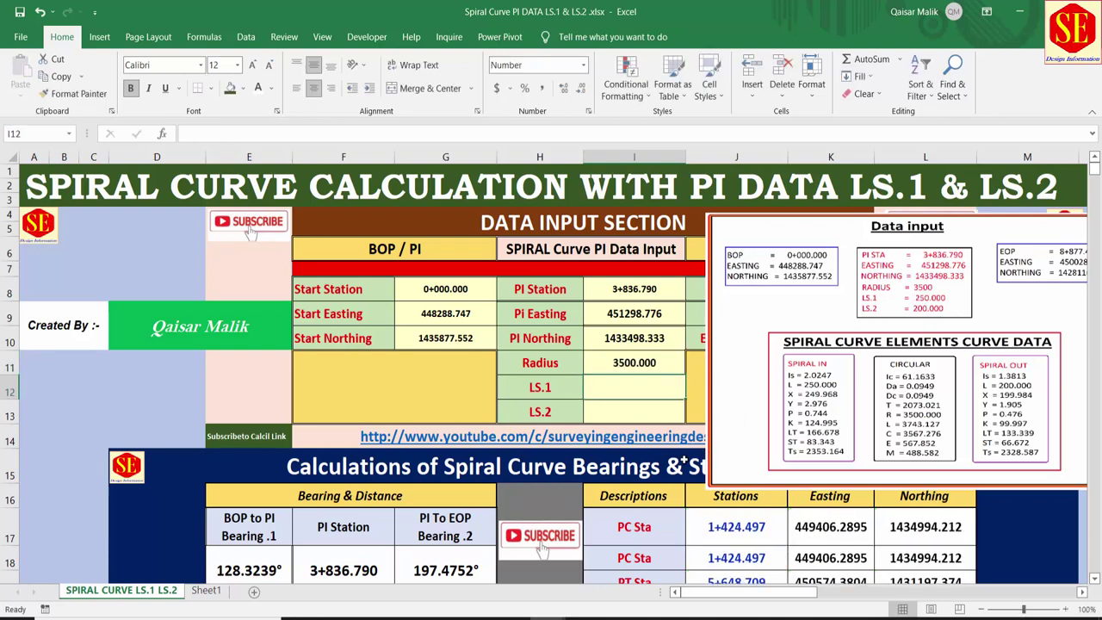
{"action": "type", "text": "250"}
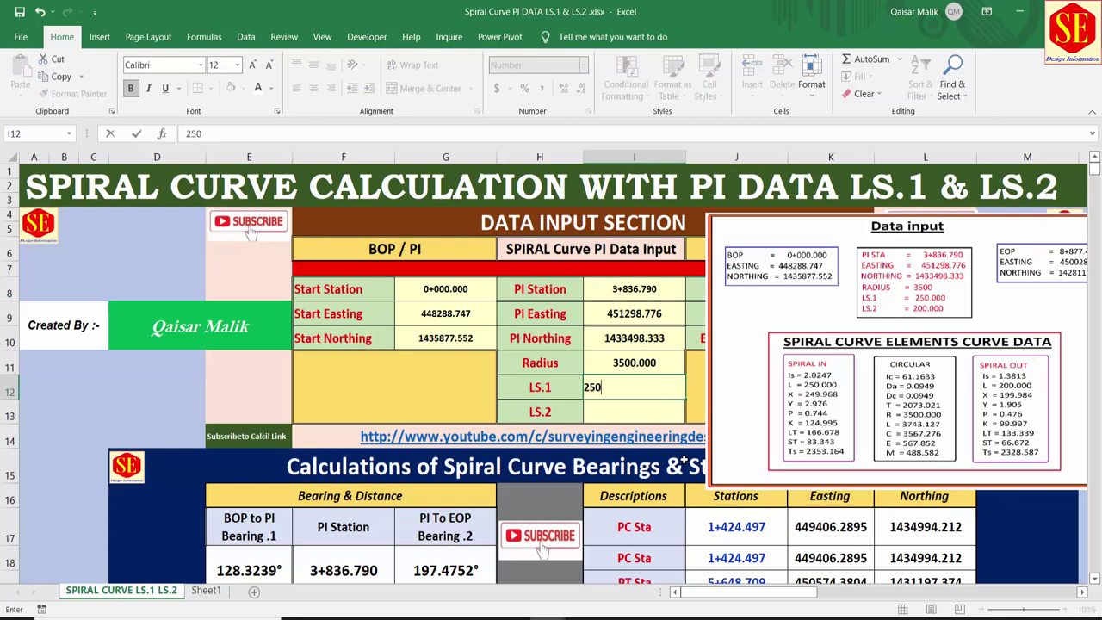
{"action": "key", "text": "Return"}
{"action": "type", "text": "200"}
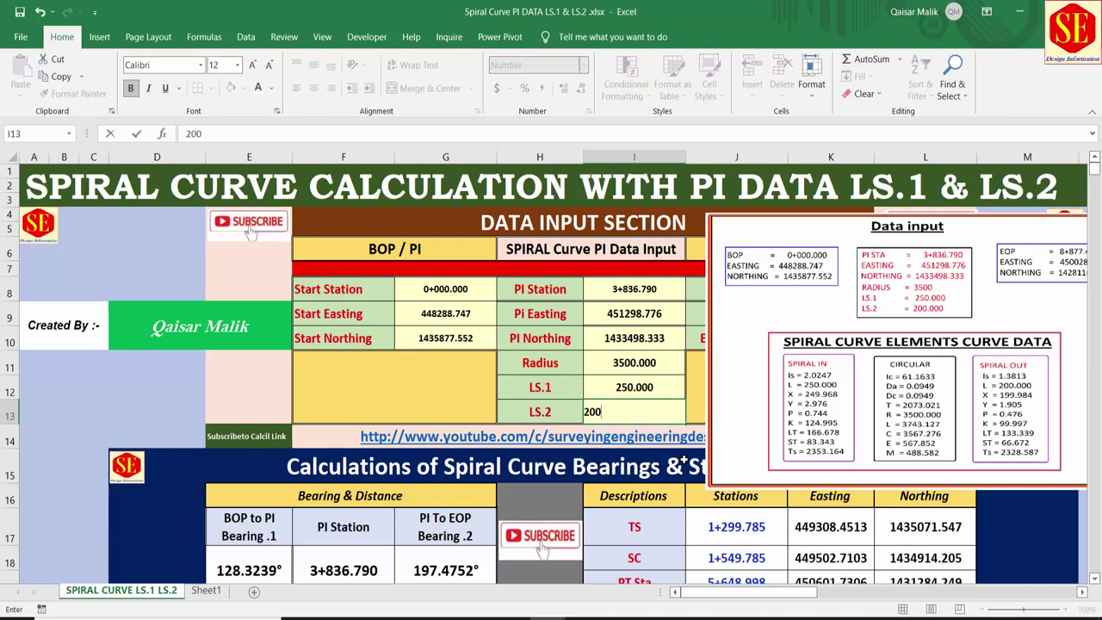
{"action": "key", "text": "Return"}
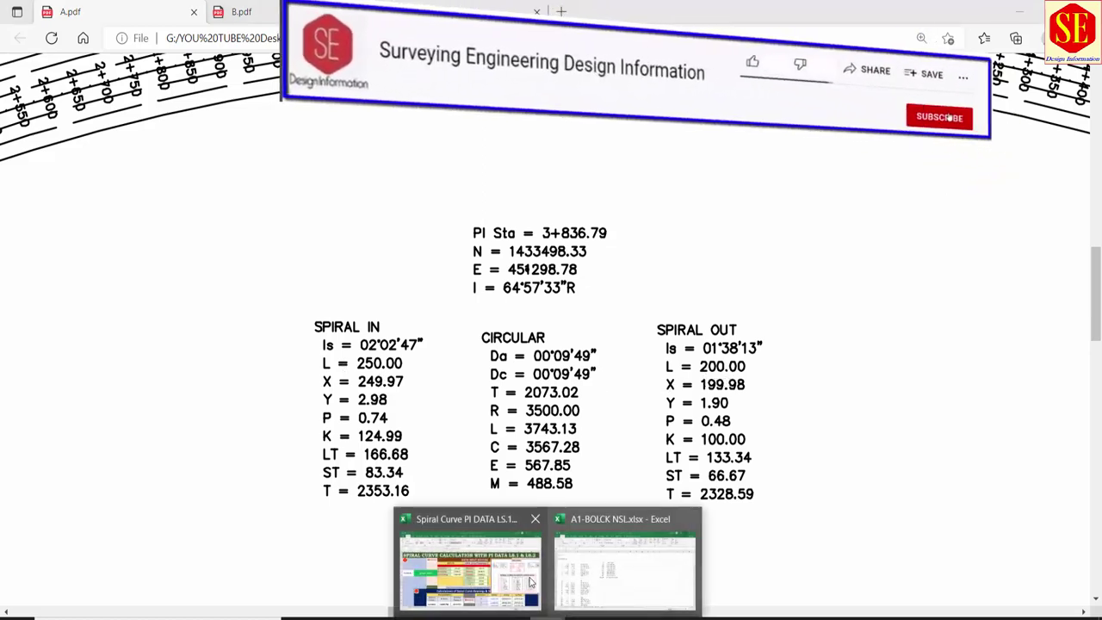
Compare the B.pdf curve data (PI Sta 8+877.48, E 450028.35, N 1428116.94) with A.pdf.
{"action": "left_click", "coordinate": [531, 583]}
{"action": "left_click_drag", "start_coordinate": [872, 313], "coordinate": [325, 314]}
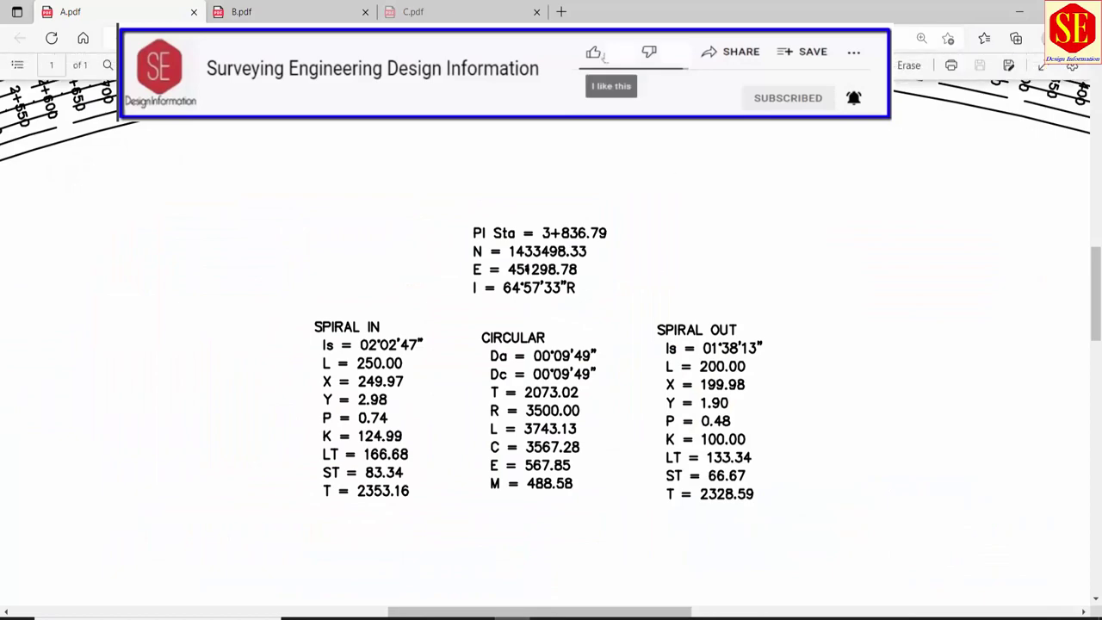
{"action": "key", "text": "ctrl+Tab"}
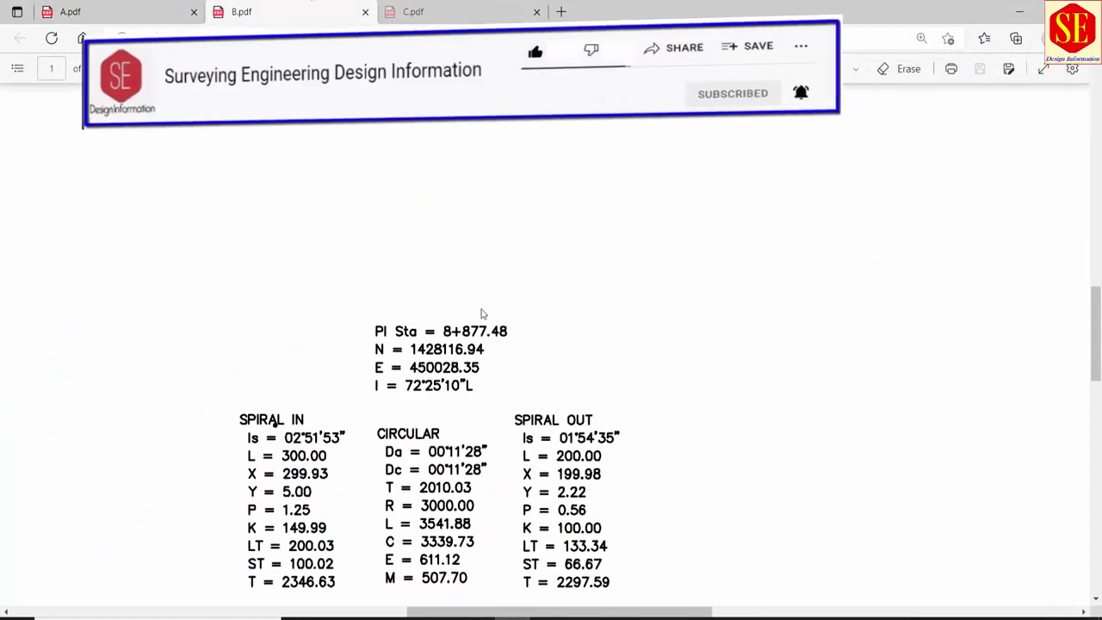
{"action": "scroll", "coordinate": [482, 313], "scroll_direction": "down", "scroll_amount": 5}
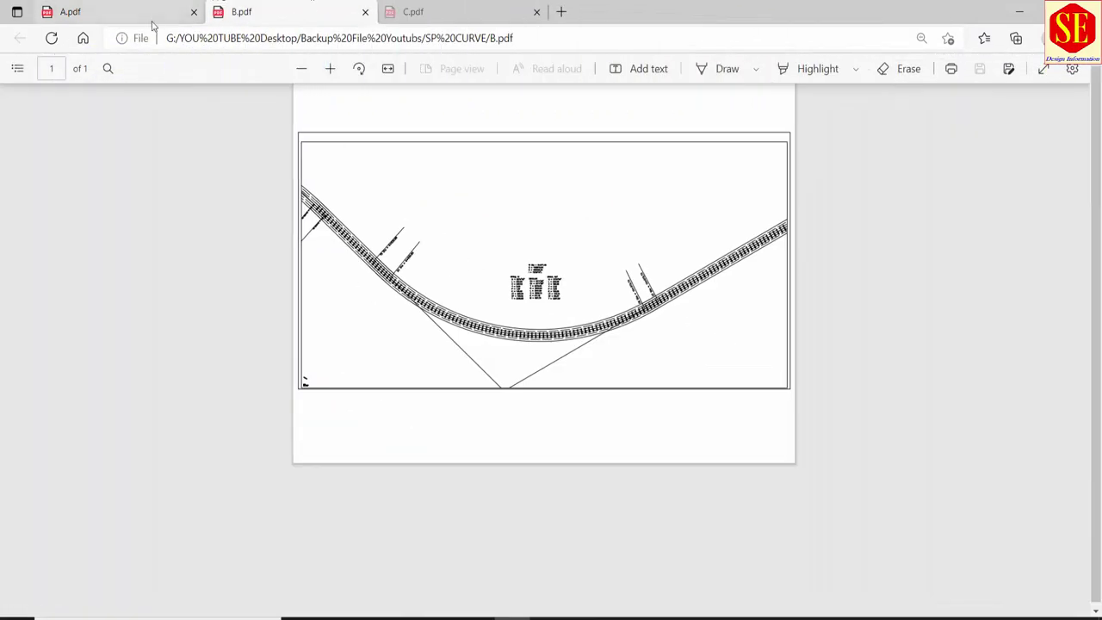
{"action": "left_click", "coordinate": [152, 12]}
{"action": "left_click", "coordinate": [302, 9]}
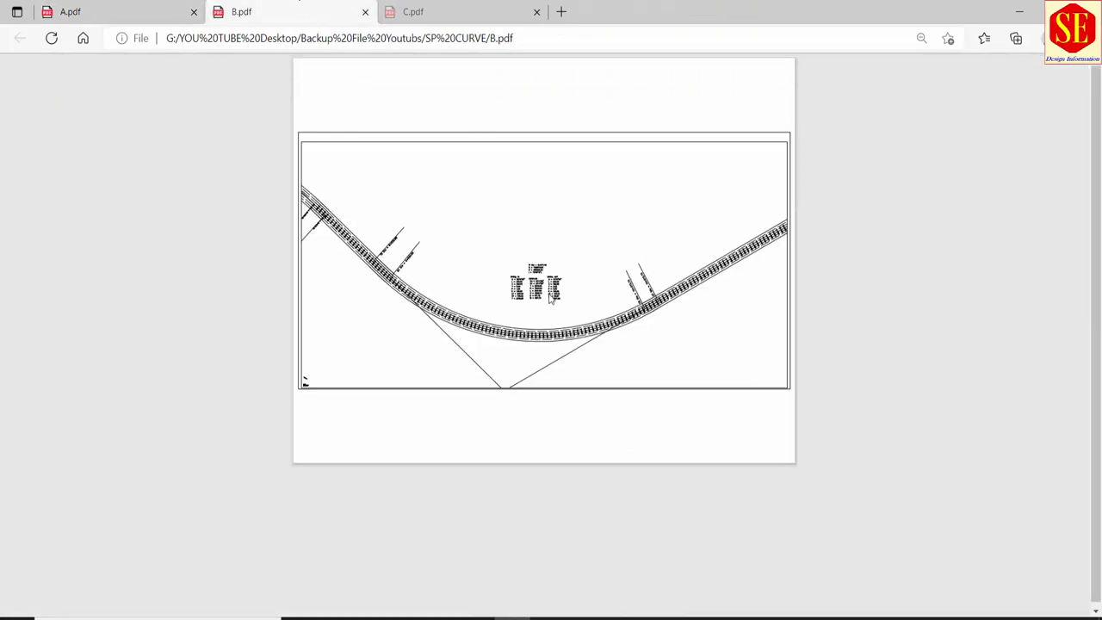
{"action": "scroll", "coordinate": [551, 297], "scroll_direction": "up", "scroll_amount": 5}
{"action": "scroll", "coordinate": [449, 228], "scroll_direction": "up", "scroll_amount": 2}
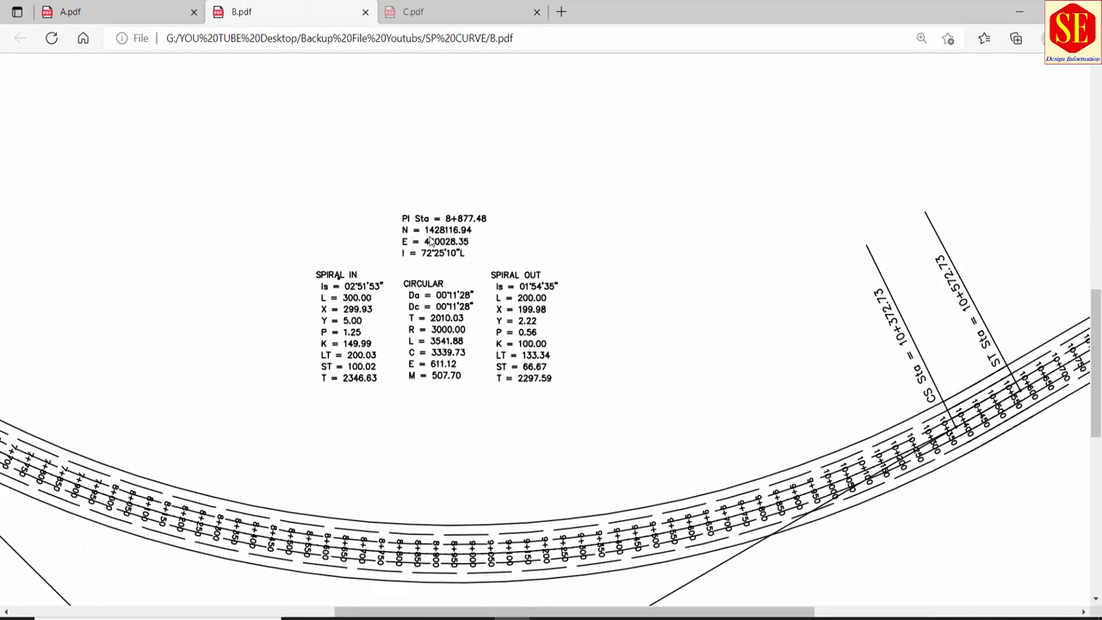
Enter EOP station 8877.483, easting 450028.351 and northing 1428116.943 in cells K8–K10.
{"action": "mouse_move", "coordinate": [560, 607]}
{"action": "left_click", "coordinate": [467, 577]}
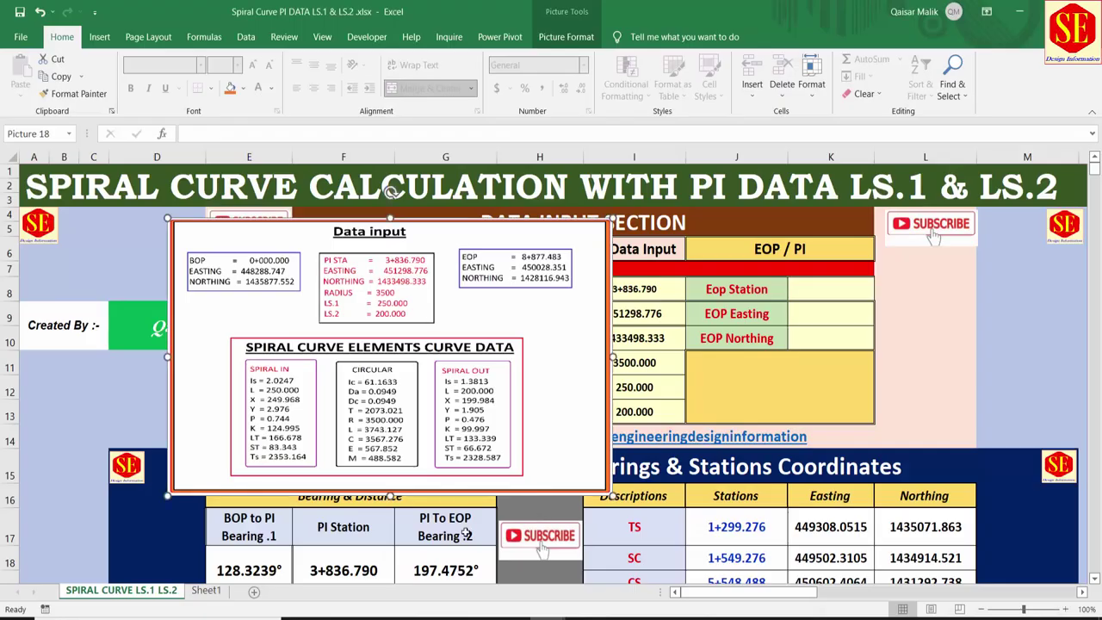
{"action": "left_click", "coordinate": [824, 287]}
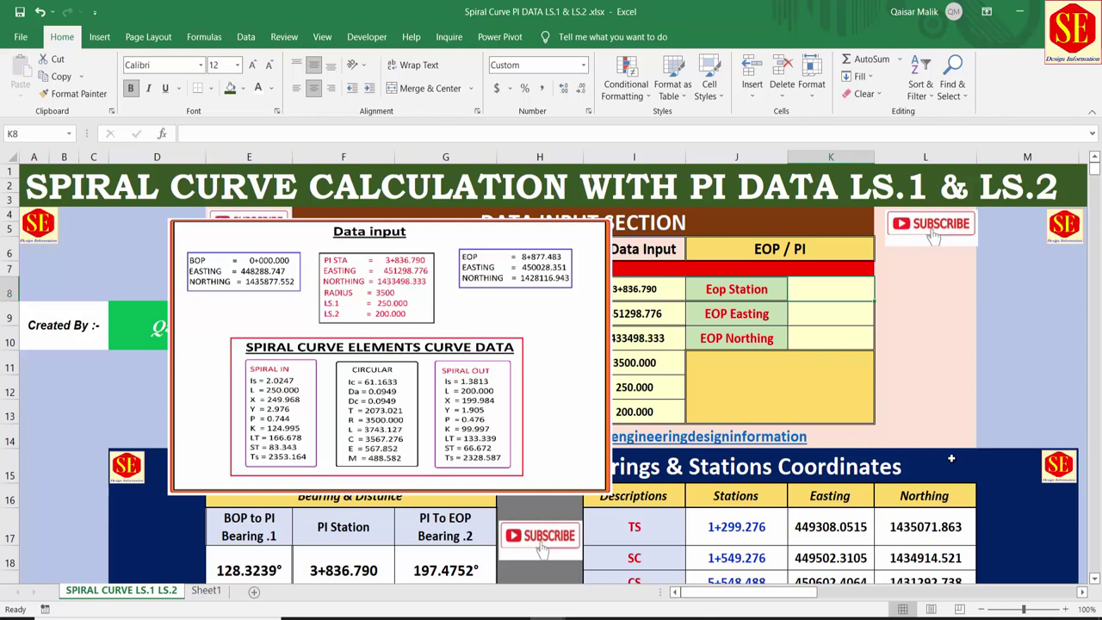
{"action": "type", "text": "8877"}
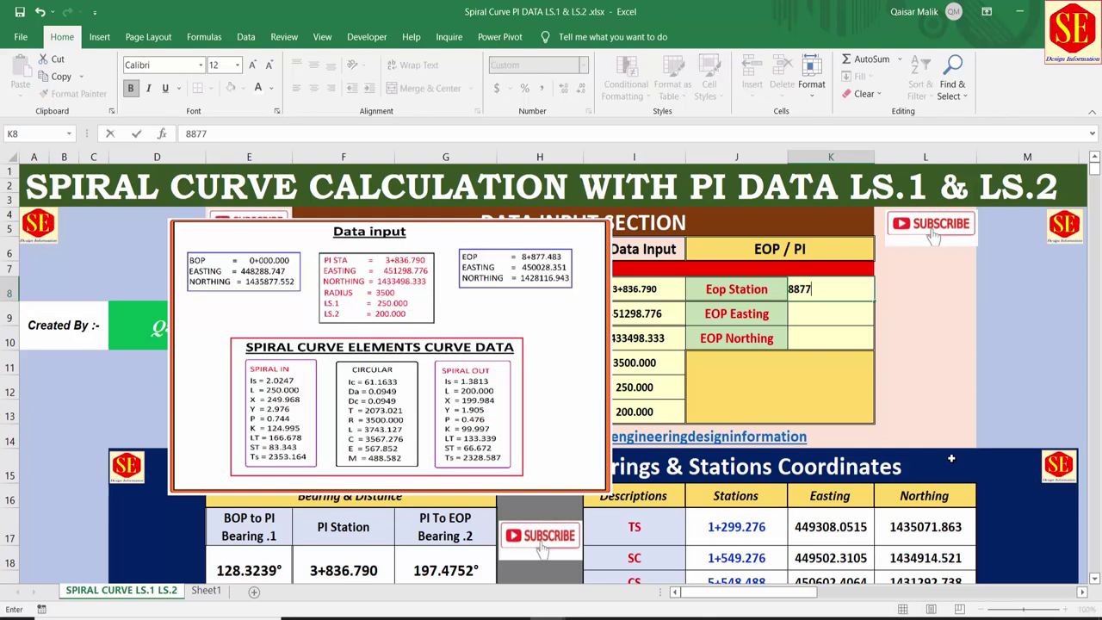
{"action": "type", "text": ".483"}
{"action": "key", "text": "Return"}
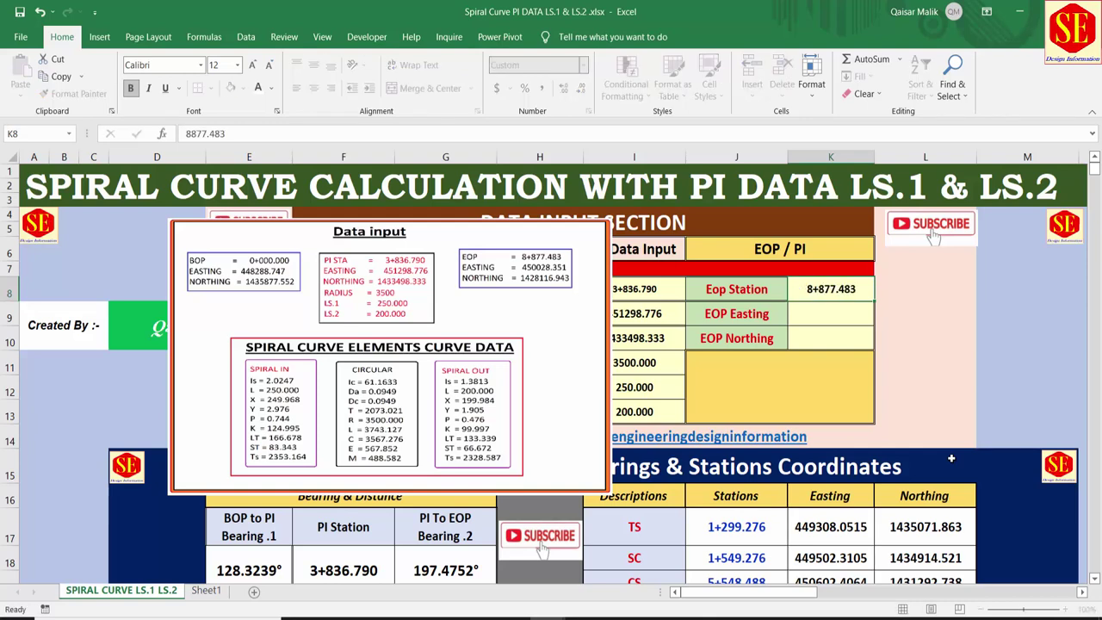
{"action": "type", "text": "450"}
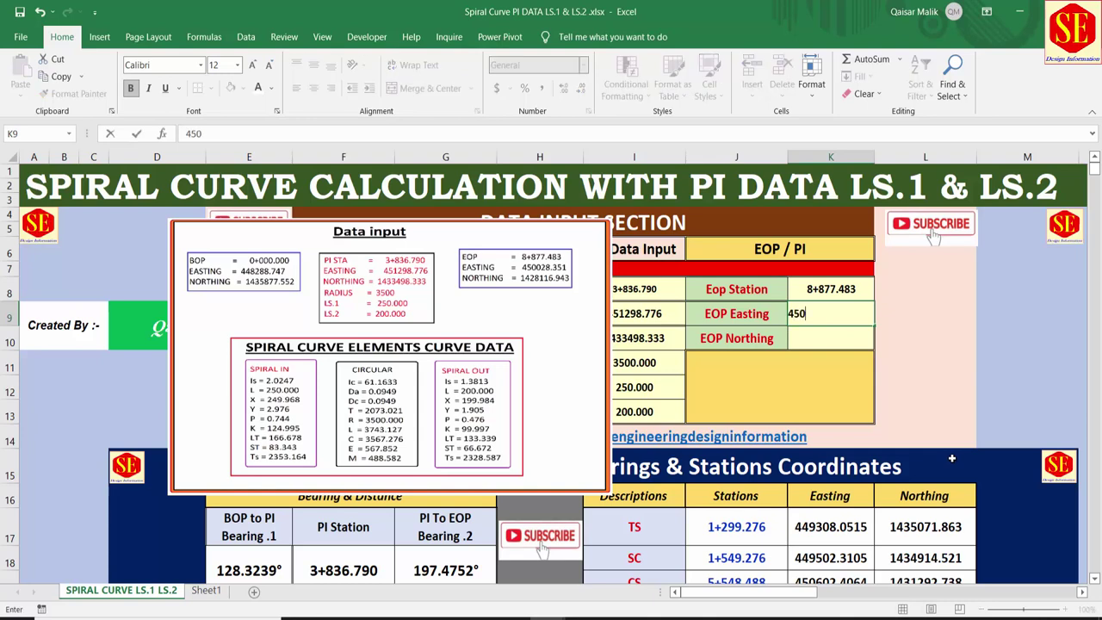
{"action": "type", "text": "028."}
{"action": "type", "text": "351"}
{"action": "key", "text": "Return"}
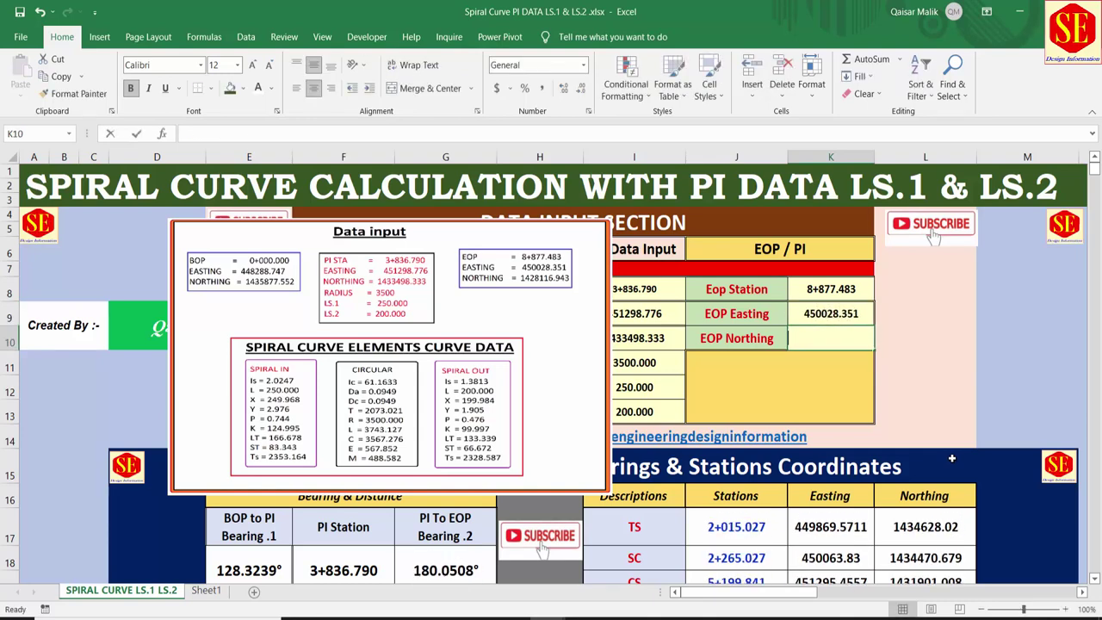
{"action": "type", "text": "1428116"}
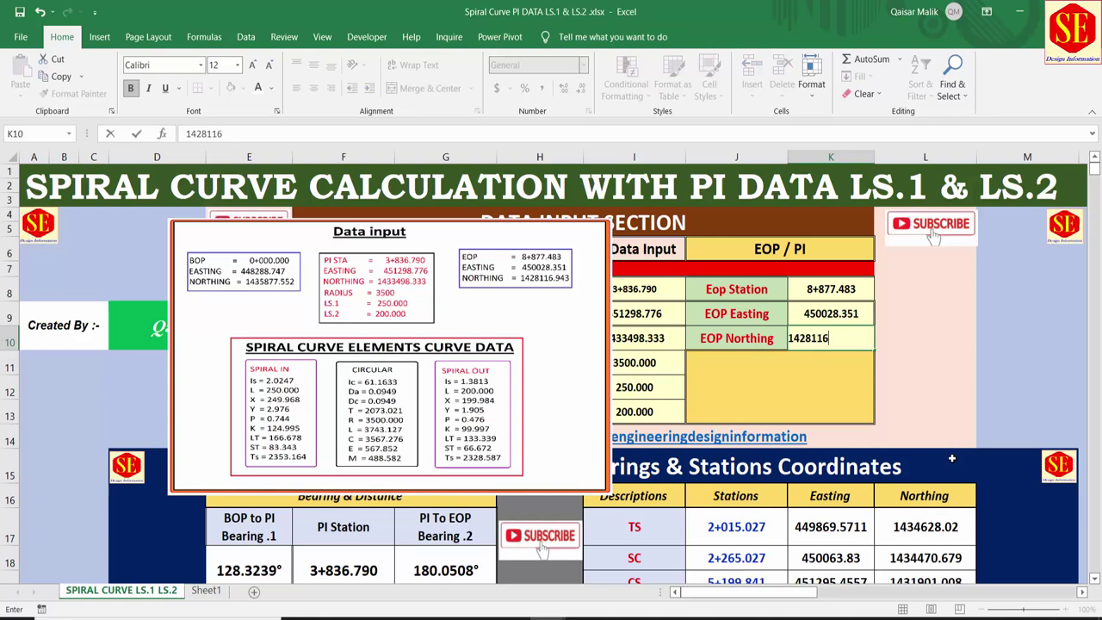
{"action": "type", "text": "."}
{"action": "scroll", "coordinate": [536, 402], "scroll_direction": "down", "scroll_amount": 1}
{"action": "type", "text": "943"}
{"action": "key", "text": "Return"}
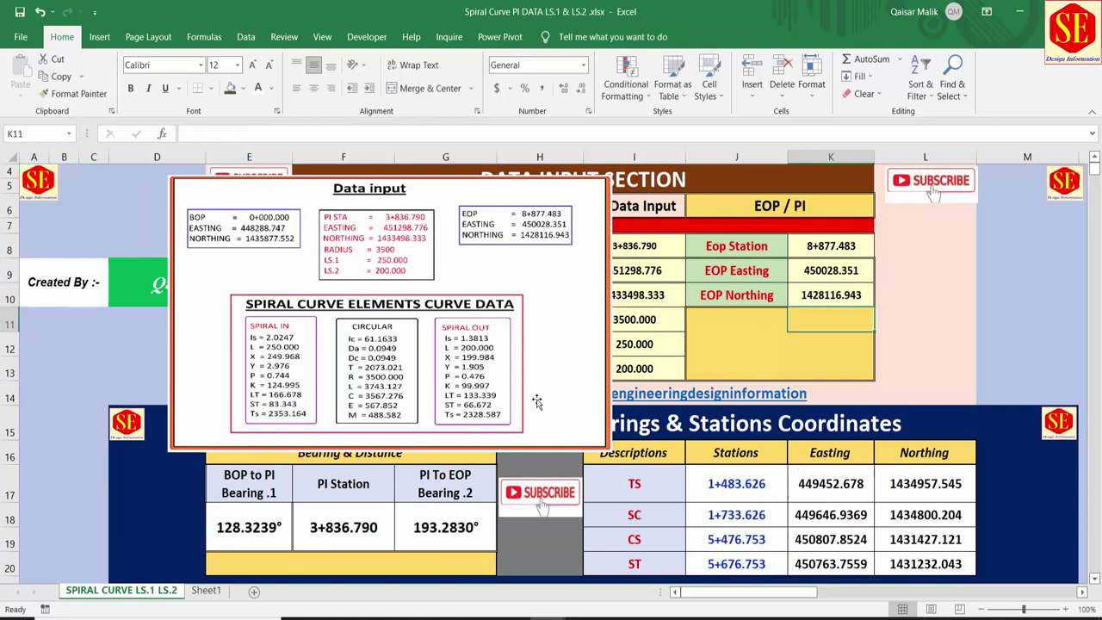
Move the Data input picture aside and scroll down to the stations coordinates table.
{"action": "mouse_move", "coordinate": [416, 287]}
{"action": "left_mouse_down"}
{"action": "mouse_move", "coordinate": [644, 418]}
{"action": "mouse_move", "coordinate": [898, 444]}
{"action": "left_mouse_up"}
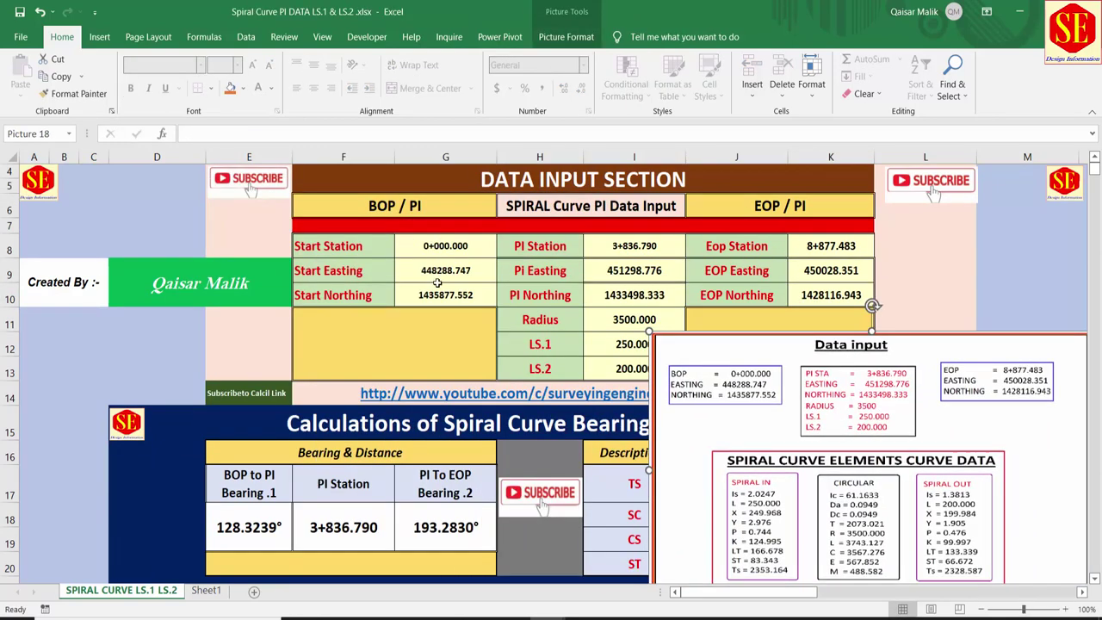
{"action": "left_click_drag", "start_coordinate": [728, 379], "coordinate": [1014, 183]}
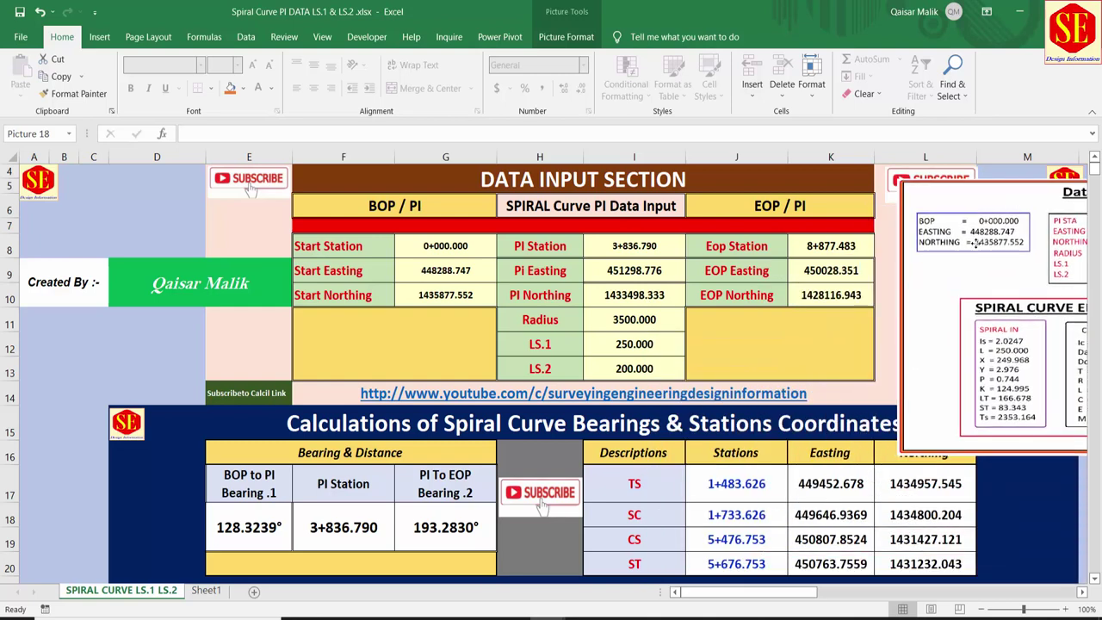
{"action": "scroll", "coordinate": [377, 508], "scroll_direction": "down", "scroll_amount": 2}
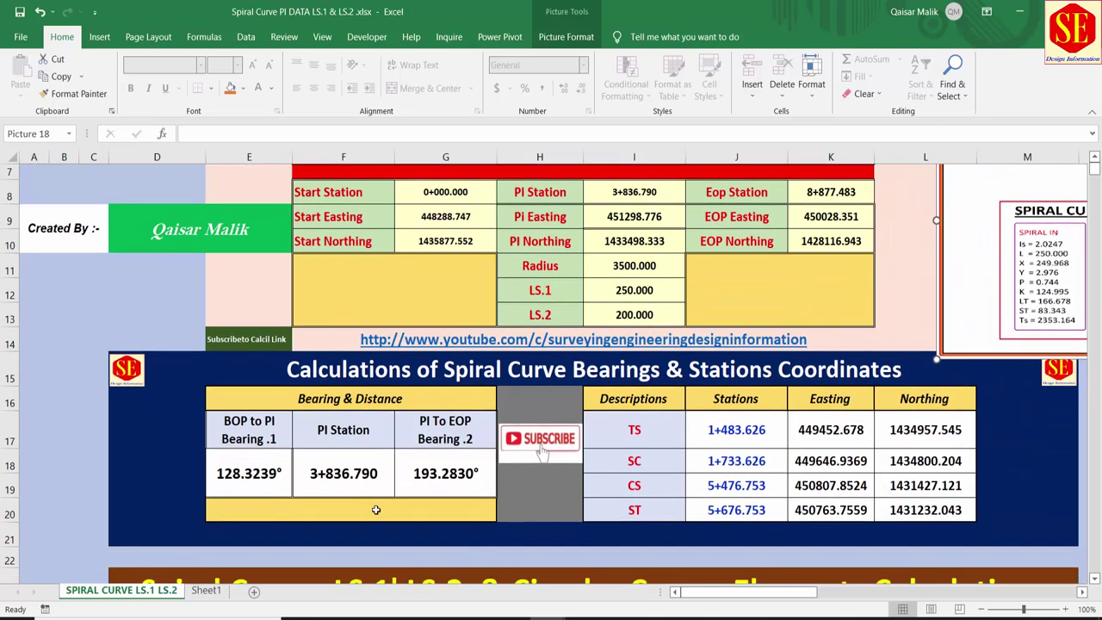
{"action": "scroll", "coordinate": [273, 458], "scroll_direction": "down", "scroll_amount": 1}
Inspect the PI bearing, PI station and TS station, easting, northing and CS formulas.
{"action": "left_click", "coordinate": [445, 411]}
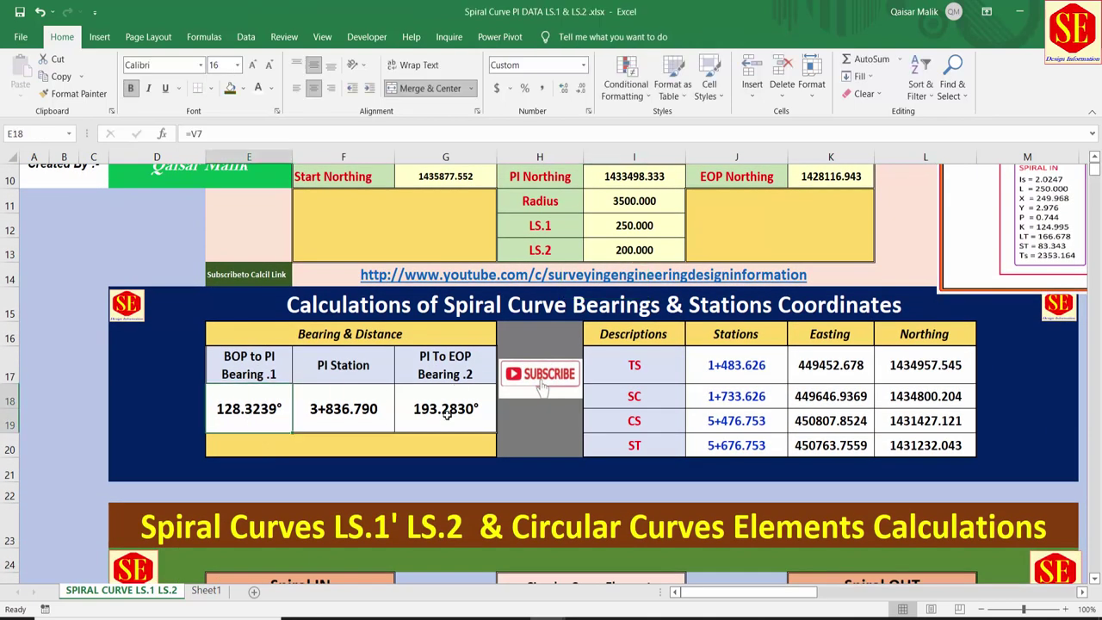
{"action": "left_click", "coordinate": [344, 409]}
{"action": "left_click", "coordinate": [626, 372]}
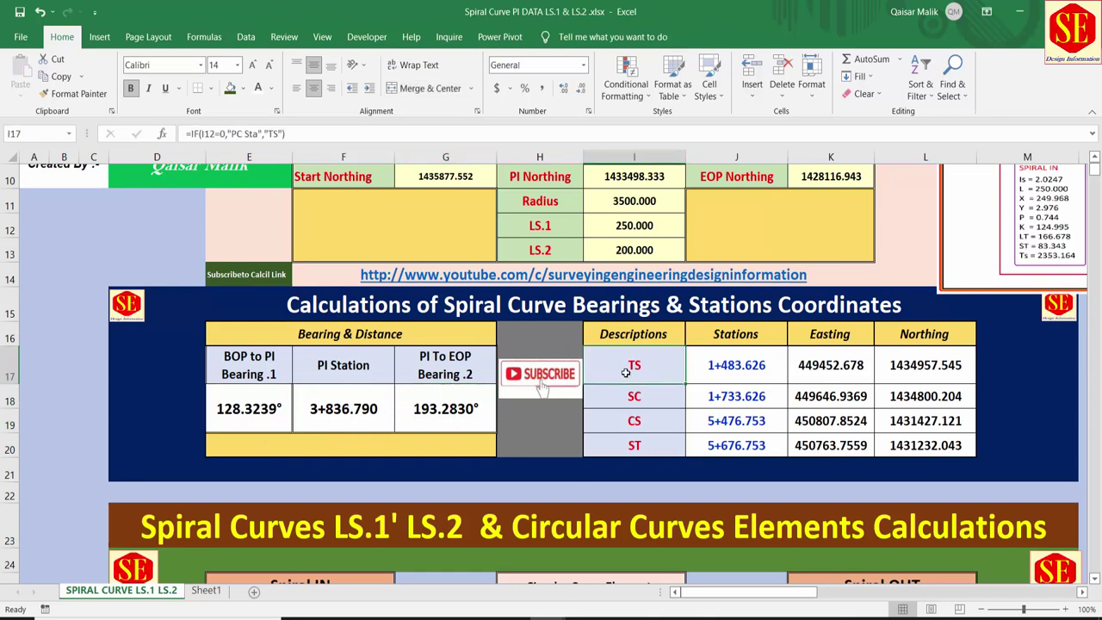
{"action": "left_click", "coordinate": [743, 365]}
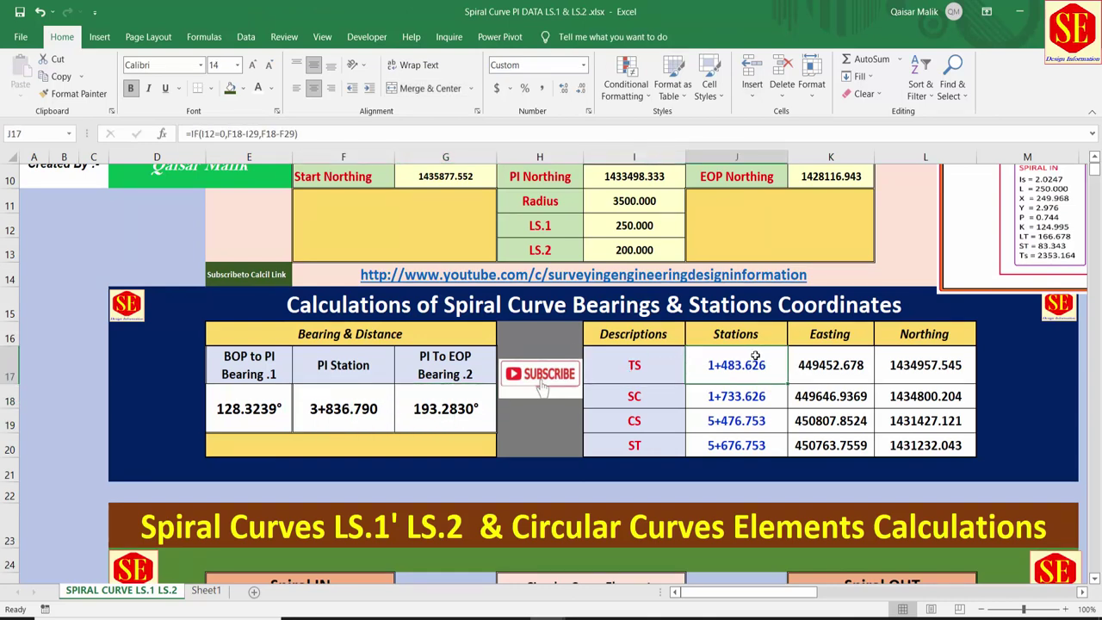
{"action": "left_click", "coordinate": [834, 365]}
{"action": "left_click", "coordinate": [923, 362]}
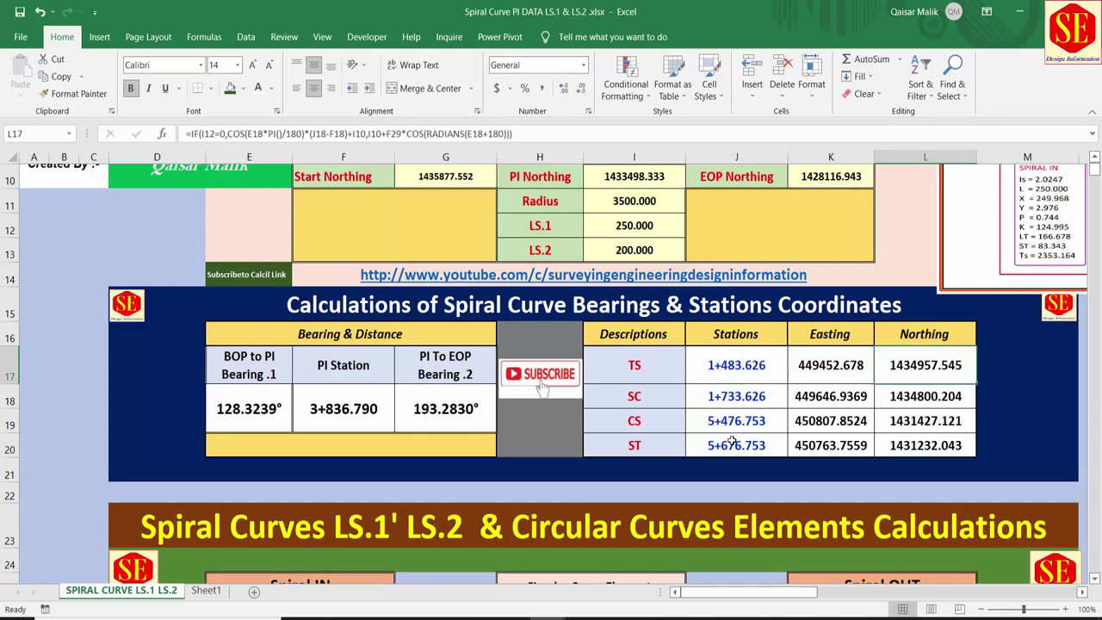
{"action": "left_click", "coordinate": [671, 415]}
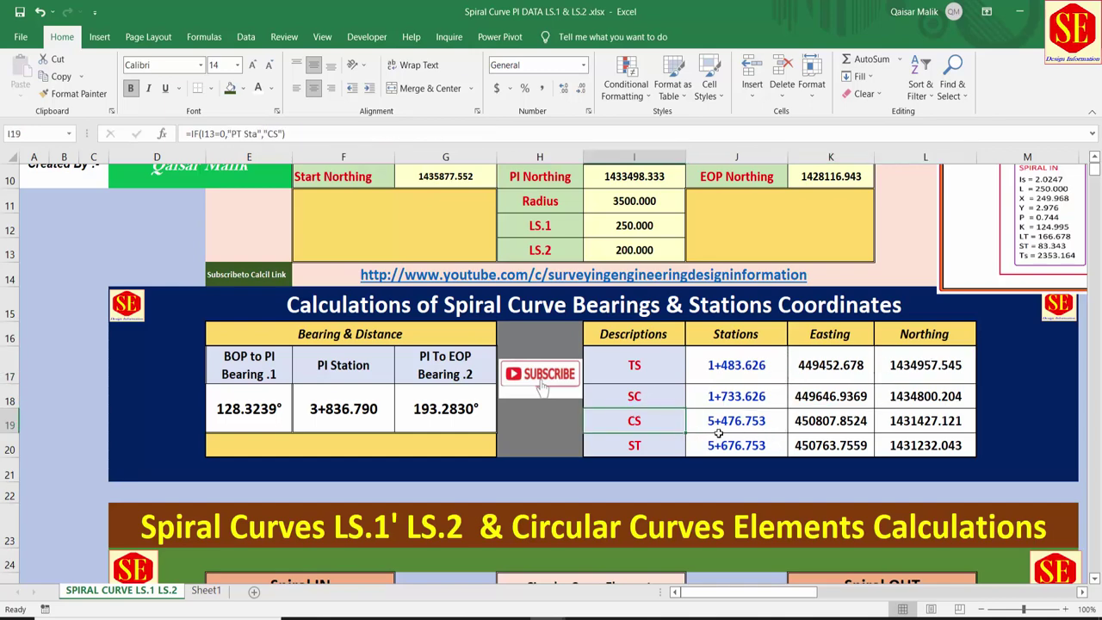
{"action": "scroll", "coordinate": [830, 376], "scroll_direction": "down", "scroll_amount": 1}
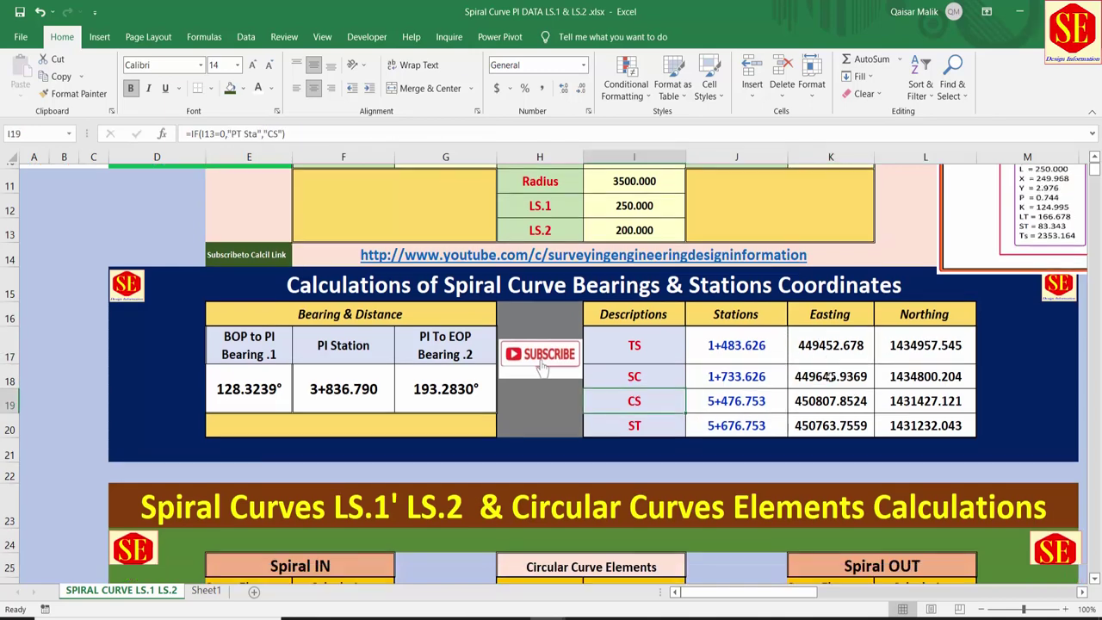
{"action": "scroll", "coordinate": [829, 376], "scroll_direction": "down", "scroll_amount": 2}
Step through the Spiral IN element values from Y down to A.
{"action": "scroll", "coordinate": [830, 377], "scroll_direction": "down", "scroll_amount": 2}
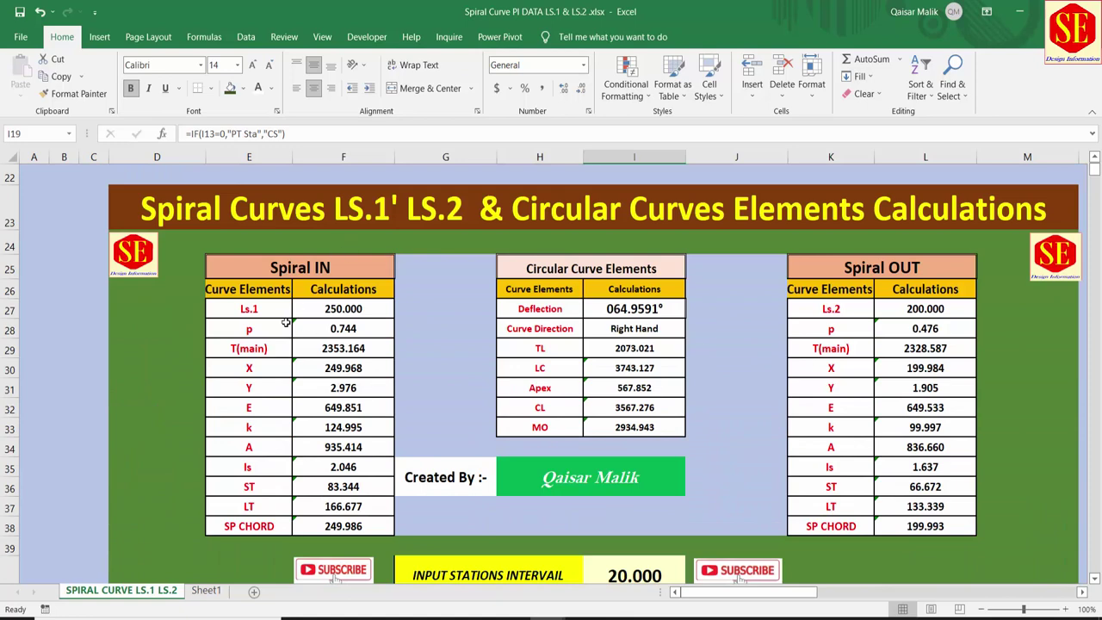
{"action": "left_click", "coordinate": [250, 389]}
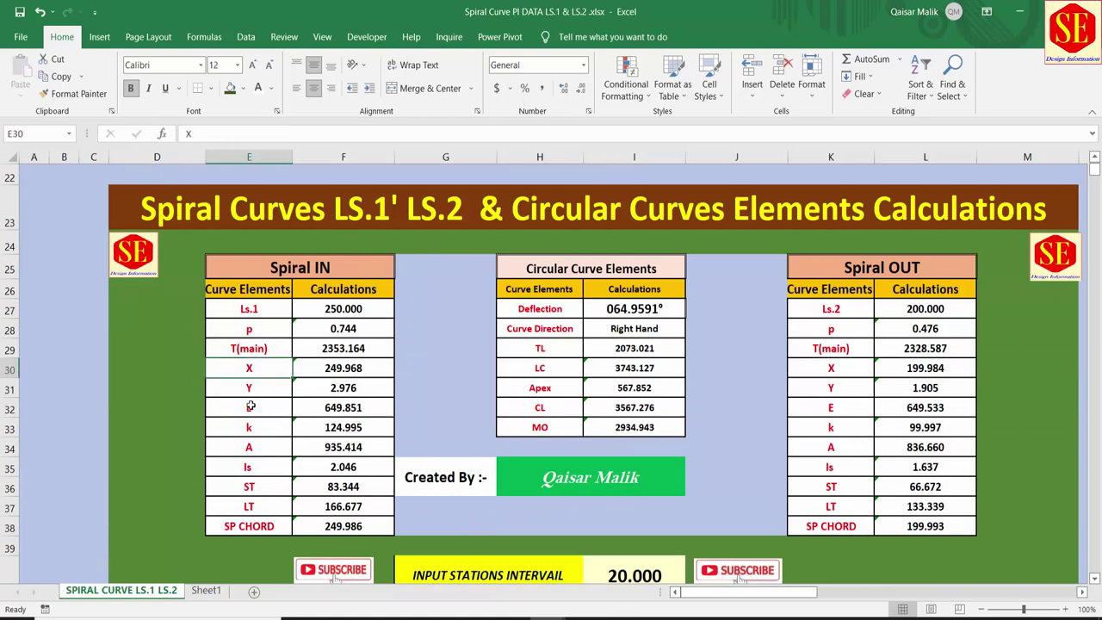
{"action": "left_click", "coordinate": [250, 406]}
{"action": "left_click", "coordinate": [250, 427]}
{"action": "left_click", "coordinate": [250, 447]}
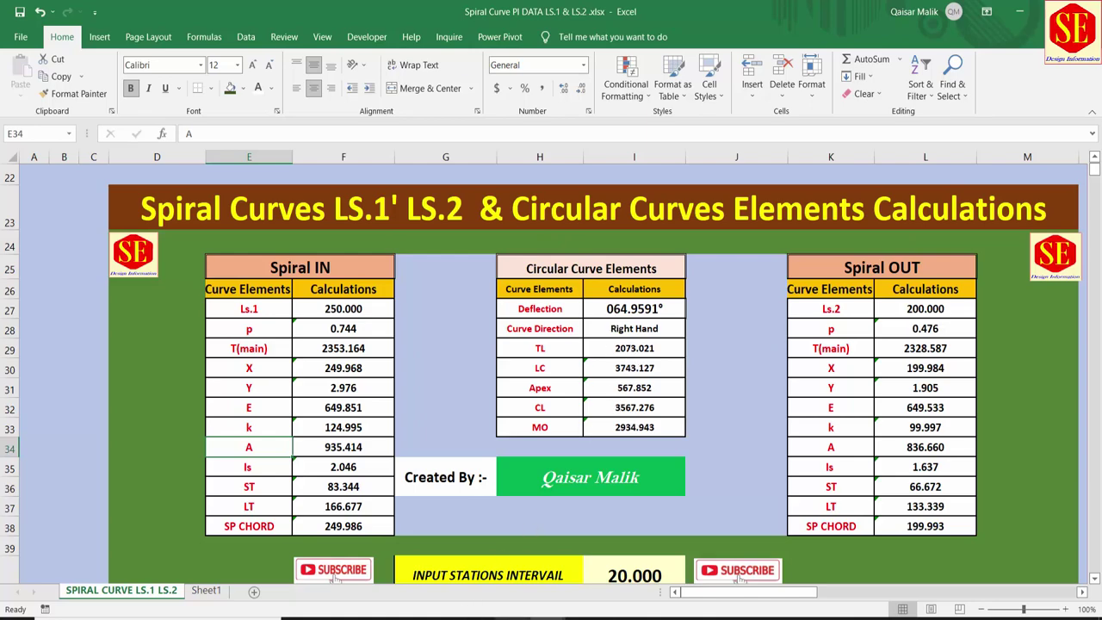
Compare the values with the curve data in the A.pdf drawing, then return to the workbook.
{"action": "left_click", "coordinate": [513, 617]}
{"action": "key", "text": "ctrl+shift+Tab"}
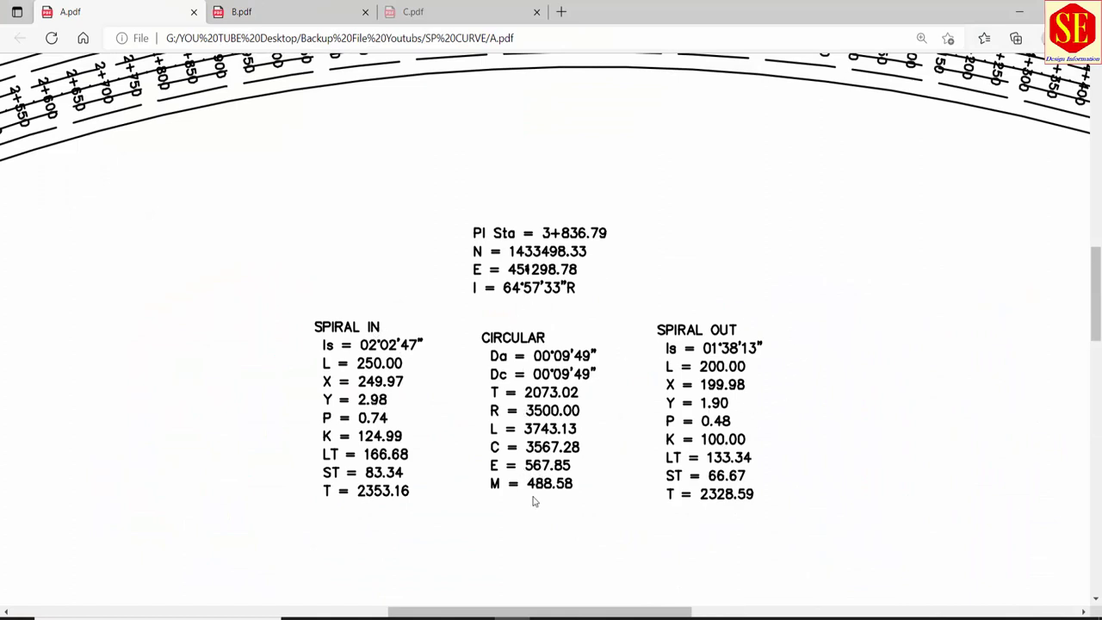
{"action": "mouse_move", "coordinate": [554, 613]}
{"action": "left_click", "coordinate": [492, 590]}
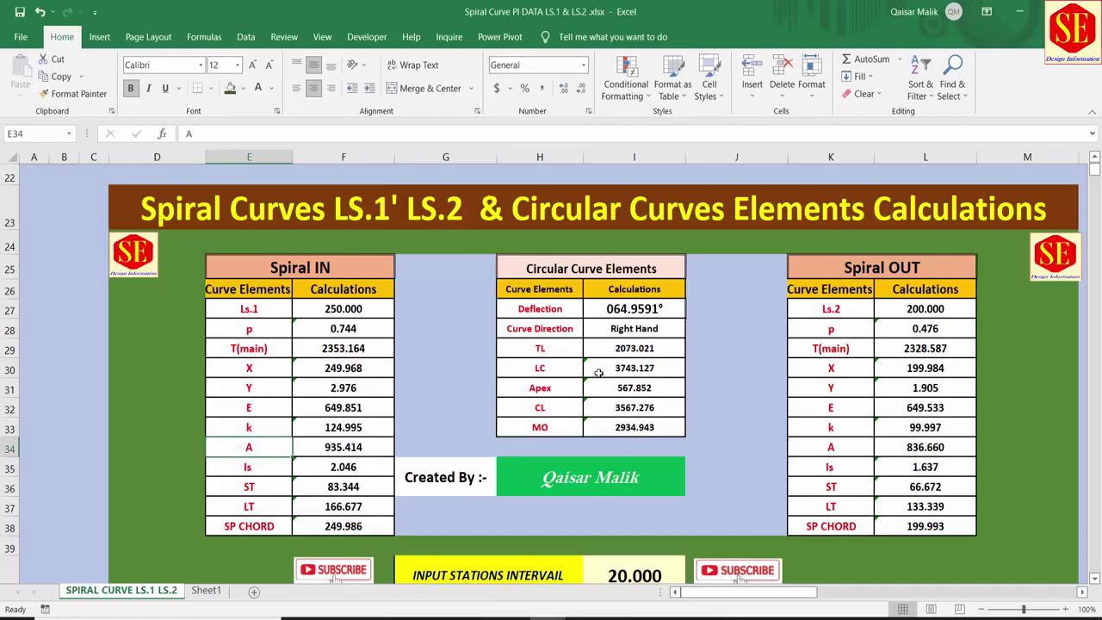
Set the station interval to 50 after trying 10 and 20.
{"action": "scroll", "coordinate": [624, 369], "scroll_direction": "down", "scroll_amount": 4}
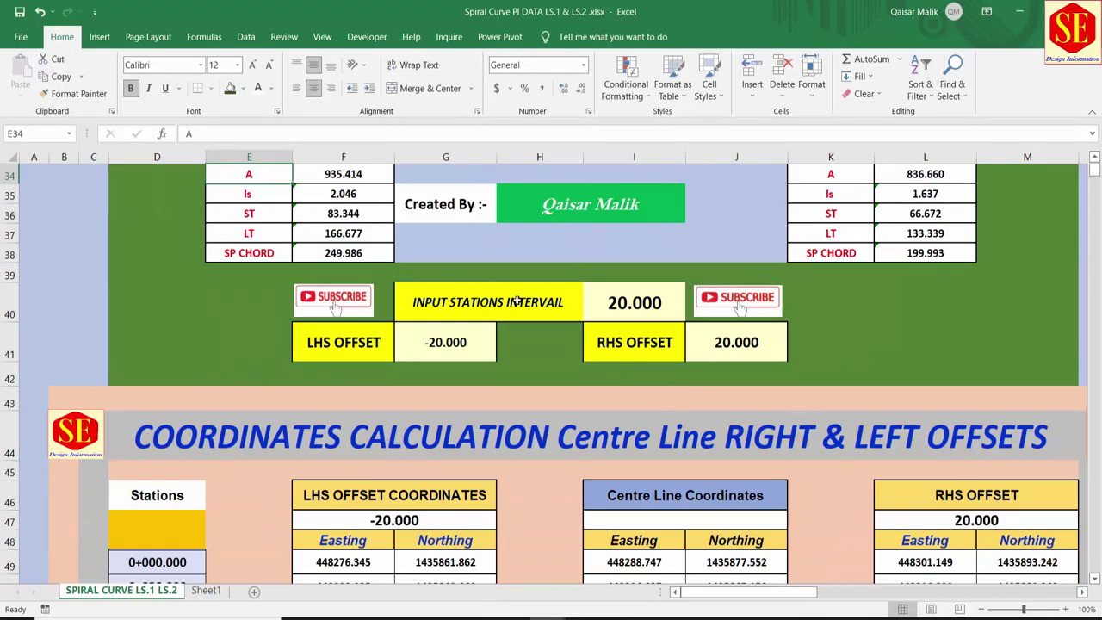
{"action": "left_click", "coordinate": [626, 302]}
{"action": "type", "text": "1"}
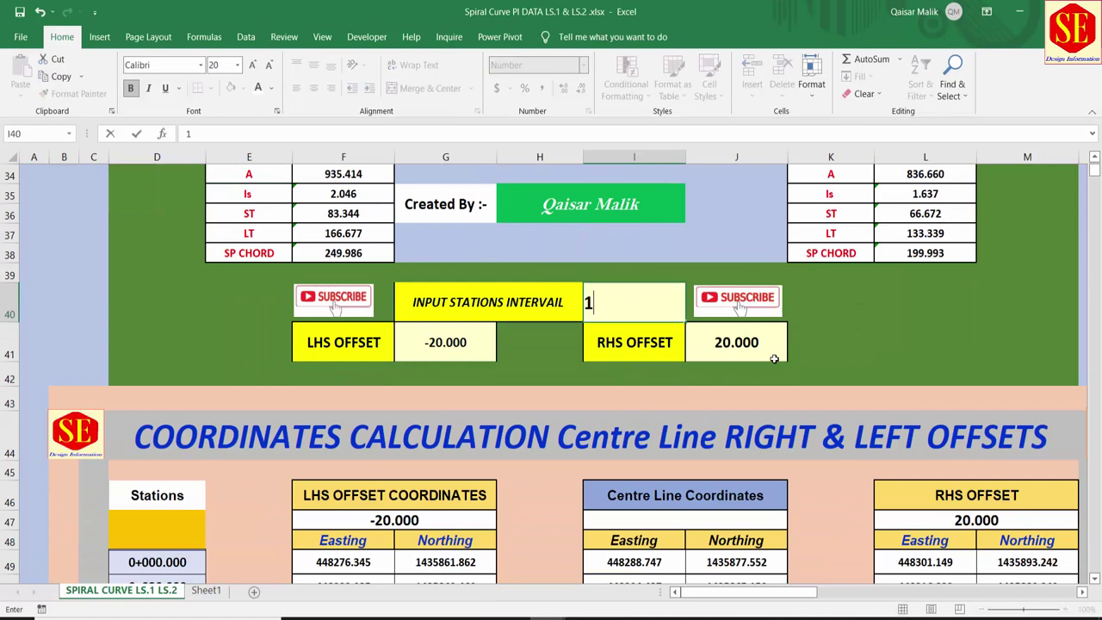
{"action": "type", "text": "0"}
{"action": "key", "text": "Return"}
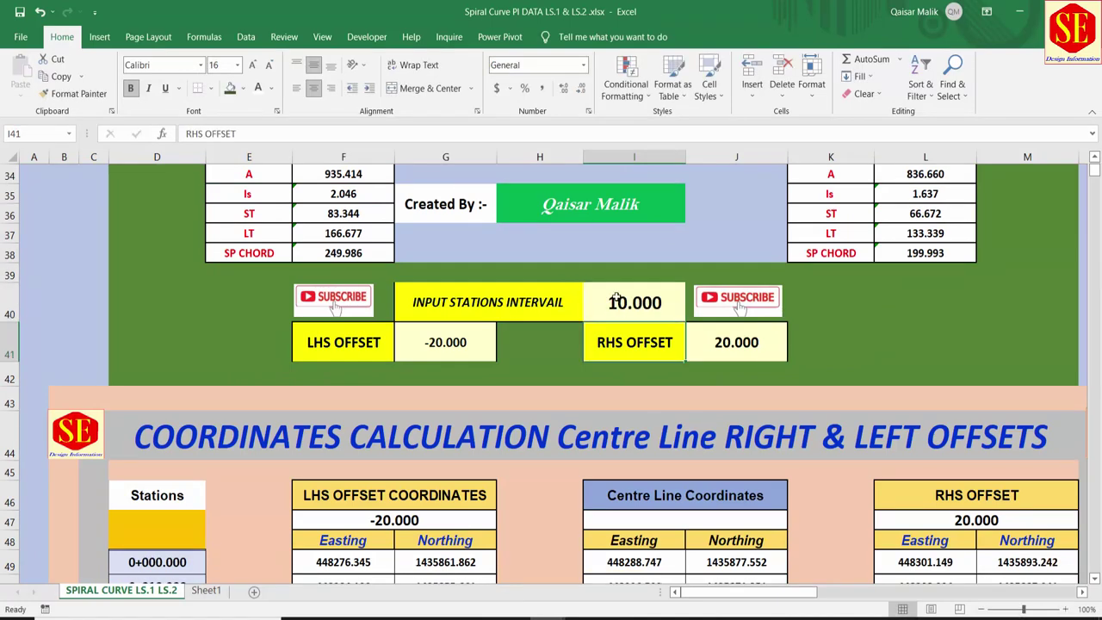
{"action": "left_click", "coordinate": [617, 298]}
{"action": "scroll", "coordinate": [600, 326], "scroll_direction": "down", "scroll_amount": 2}
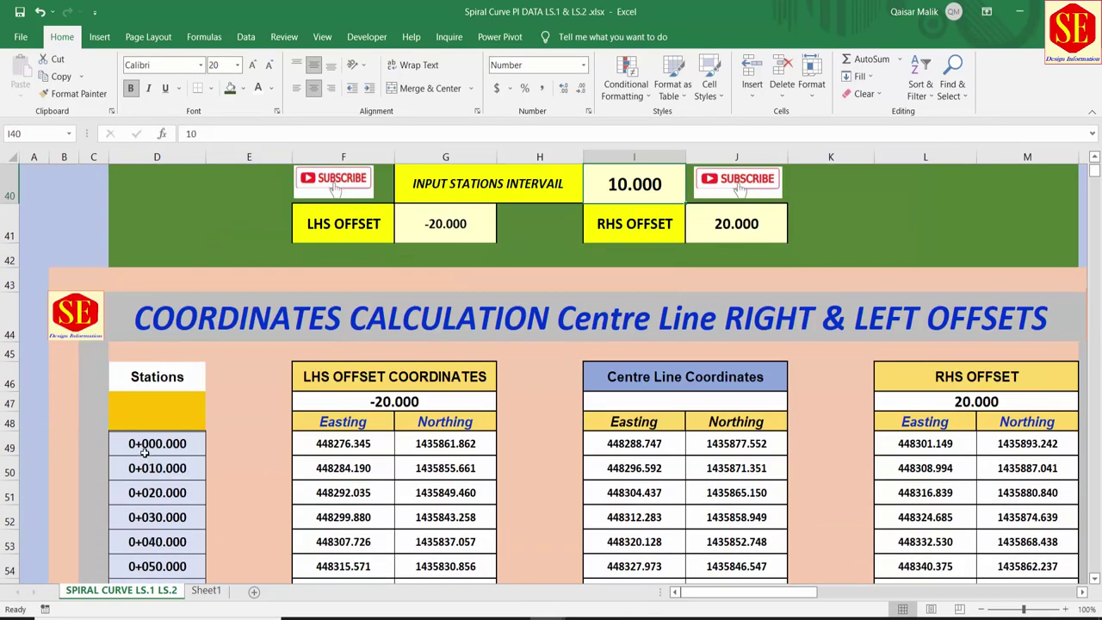
{"action": "type", "text": "20"}
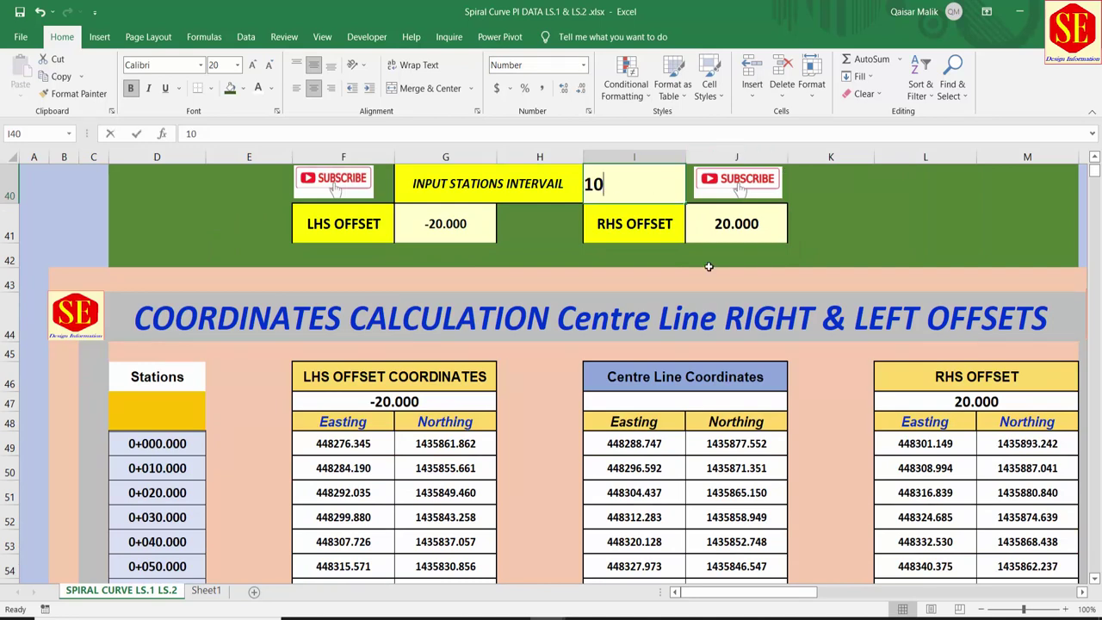
{"action": "key", "text": "Return"}
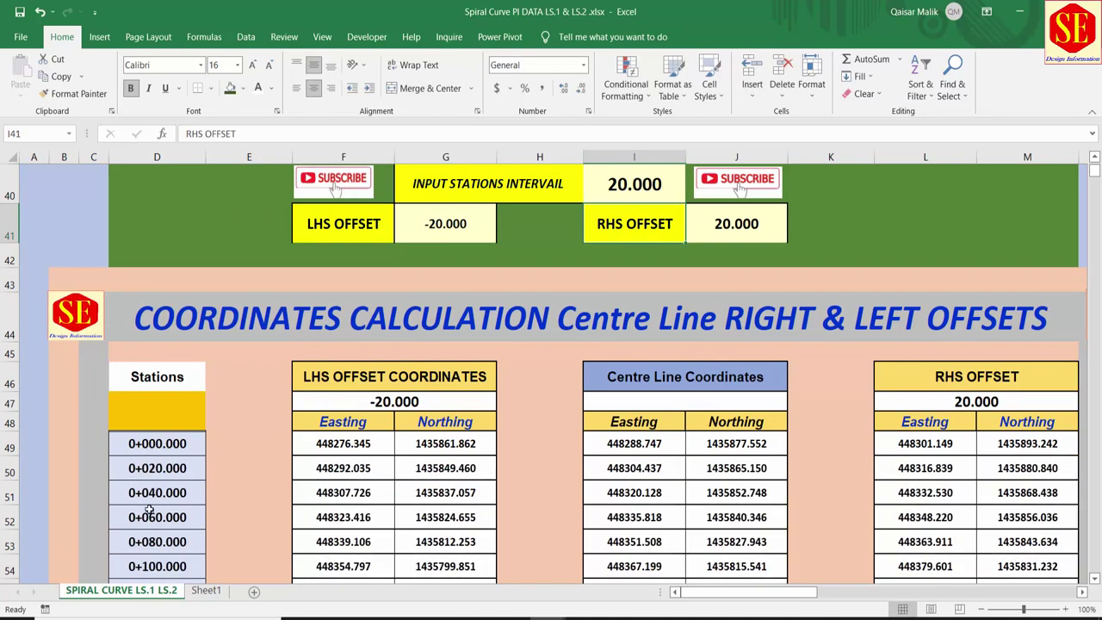
{"action": "left_click", "coordinate": [662, 174]}
{"action": "type", "text": "50"}
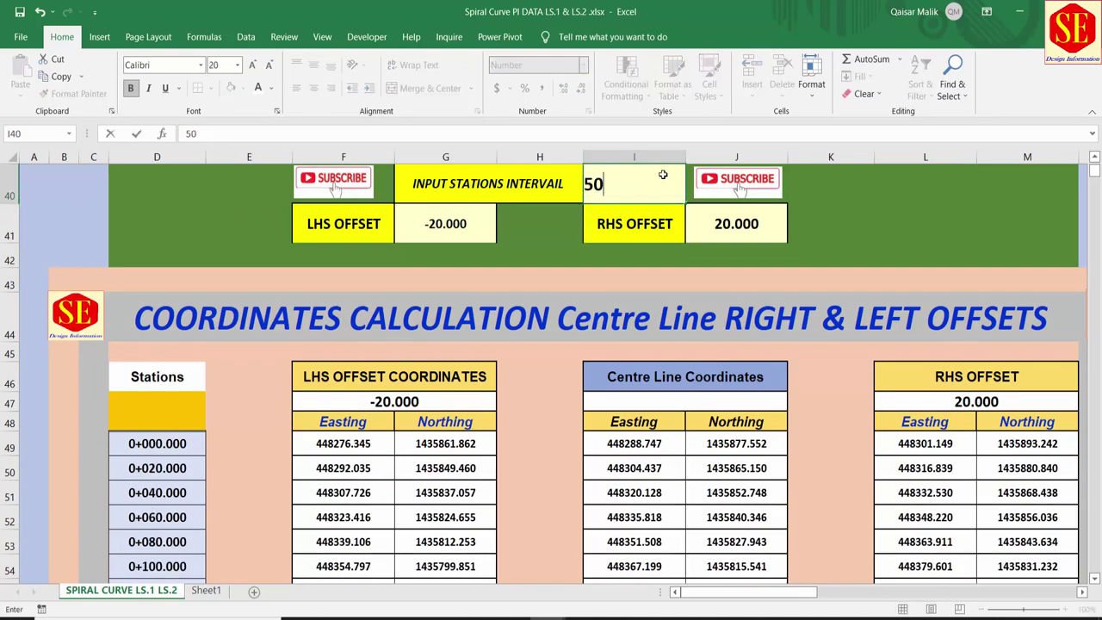
{"action": "key", "text": "Return"}
Set the left-hand offset to -10 and the right-hand offset to 30.
{"action": "left_click", "coordinate": [474, 229]}
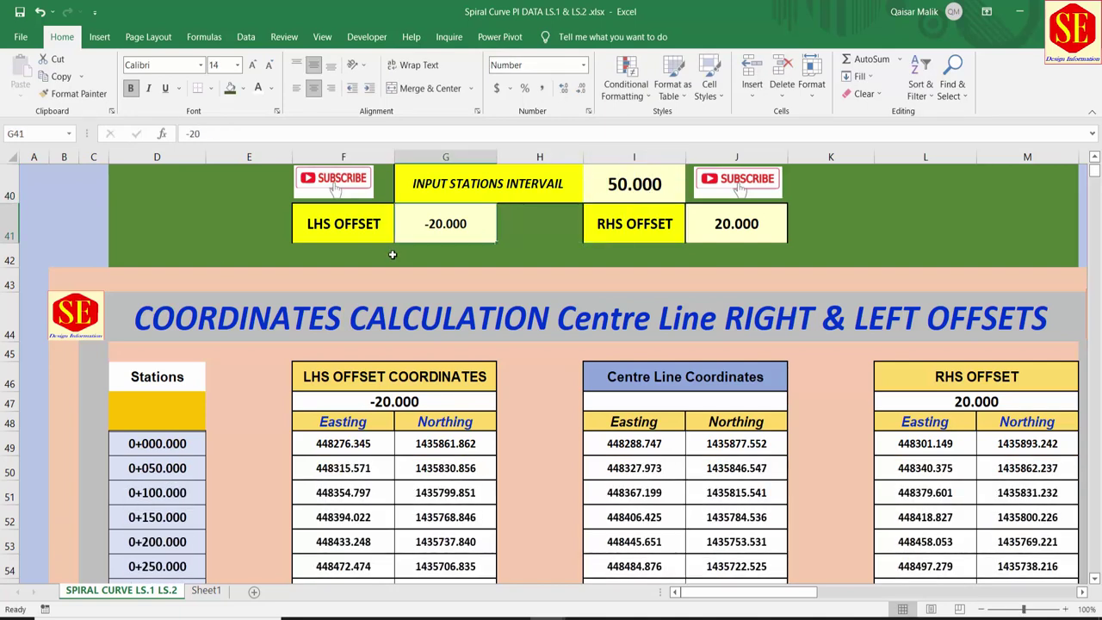
{"action": "type", "text": "-"}
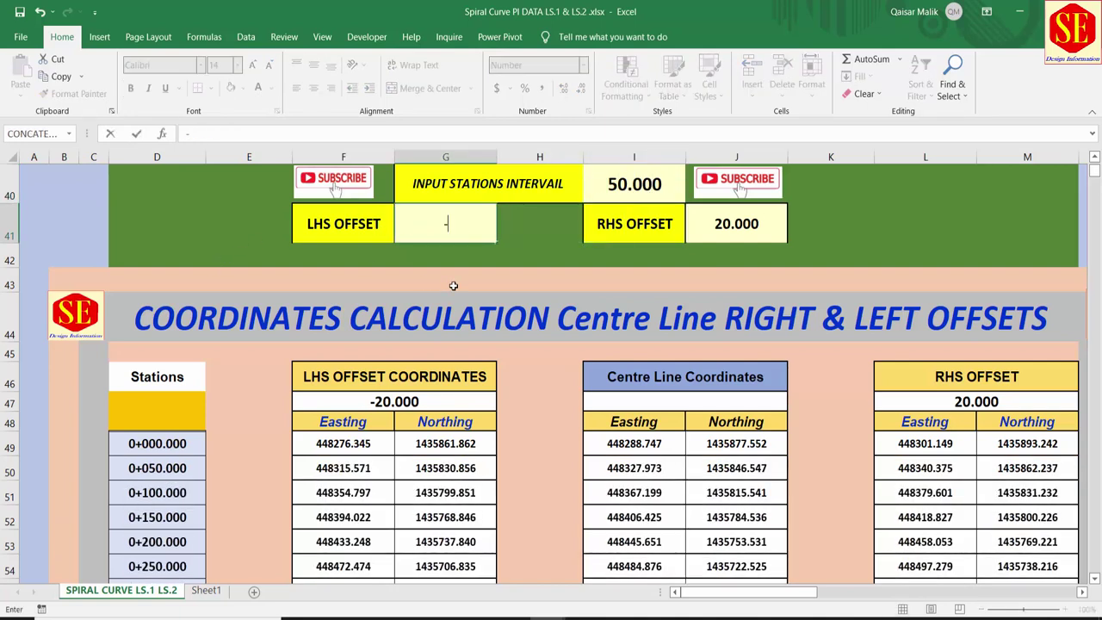
{"action": "type", "text": "10"}
{"action": "key", "text": "Return"}
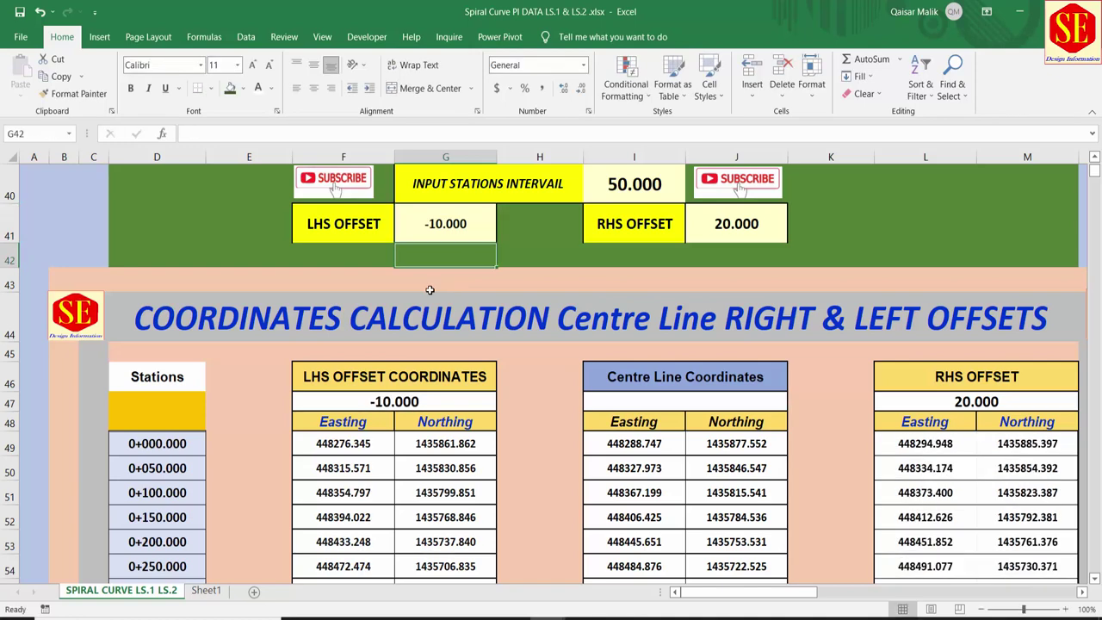
{"action": "left_click", "coordinate": [737, 224]}
{"action": "left_click", "coordinate": [958, 402]}
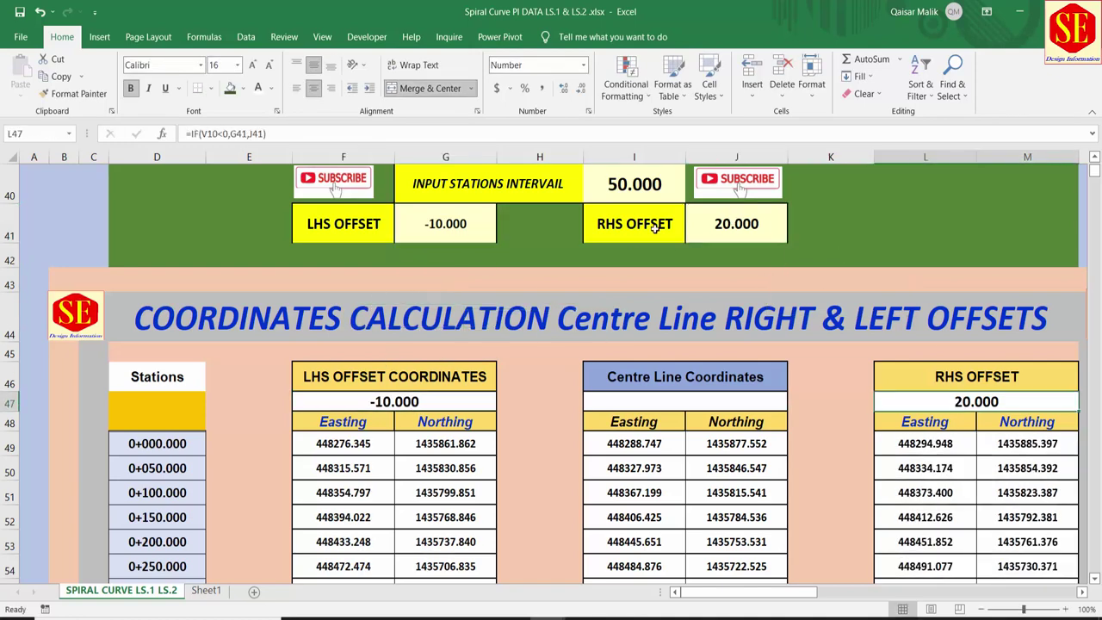
{"action": "left_click", "coordinate": [739, 220]}
{"action": "type", "text": "30"}
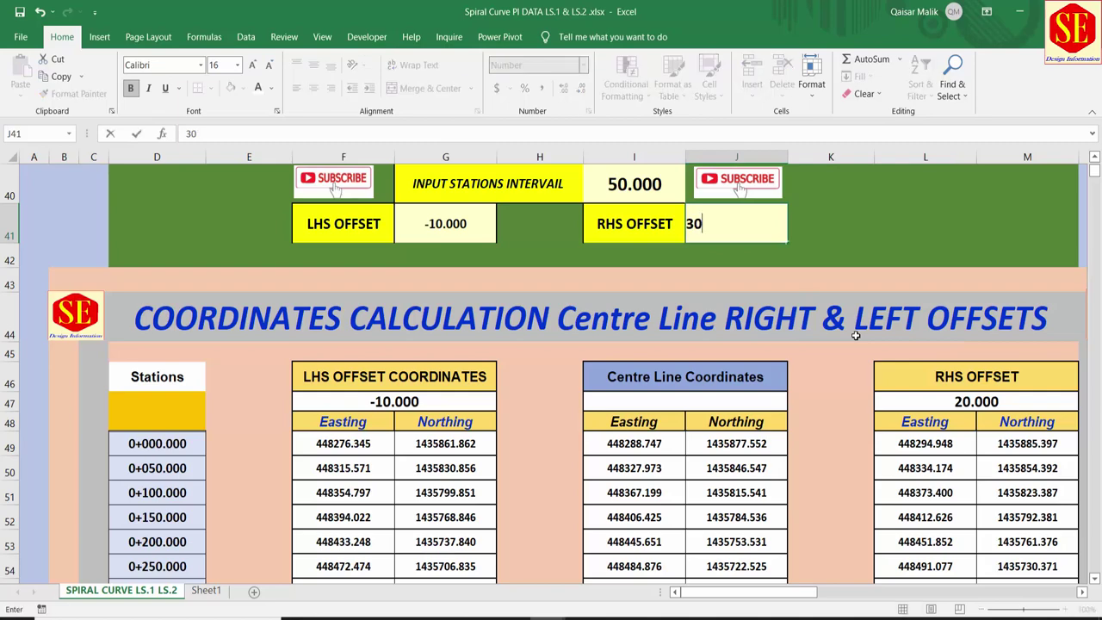
{"action": "key", "text": "Return"}
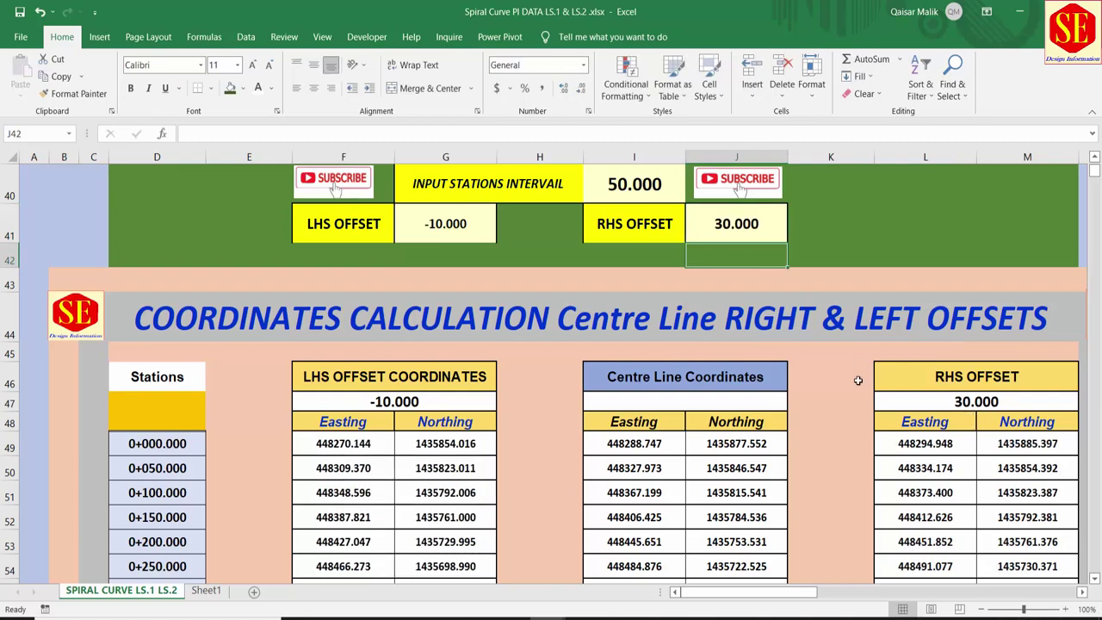
{"action": "scroll", "coordinate": [491, 397], "scroll_direction": "down", "scroll_amount": 2}
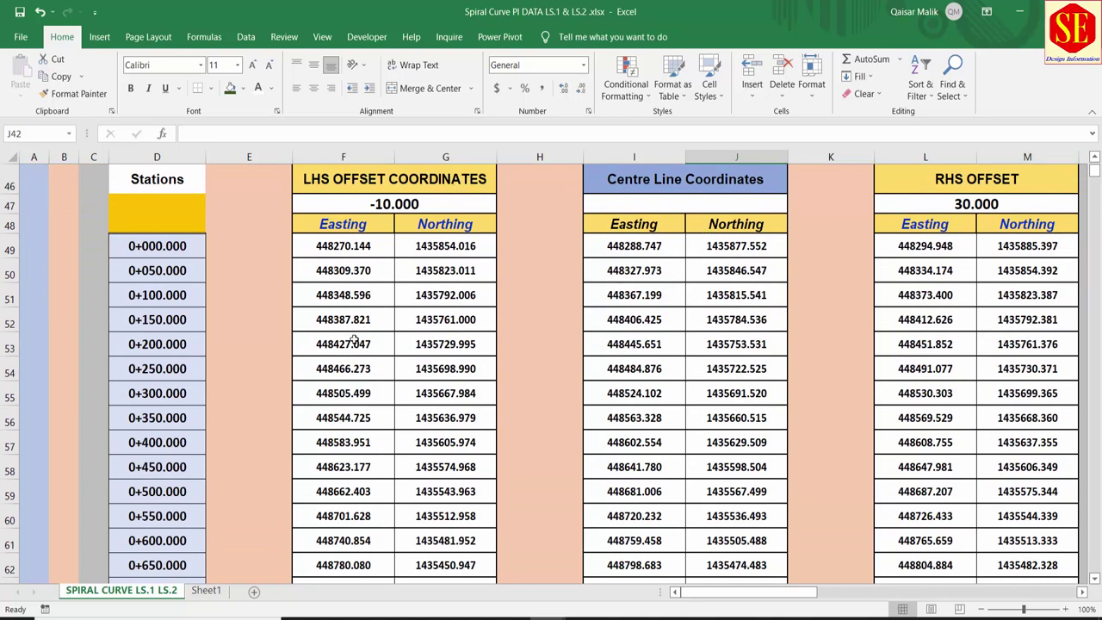
{"action": "scroll", "coordinate": [663, 322], "scroll_direction": "down", "scroll_amount": 3}
{"action": "scroll", "coordinate": [662, 323], "scroll_direction": "down", "scroll_amount": 8}
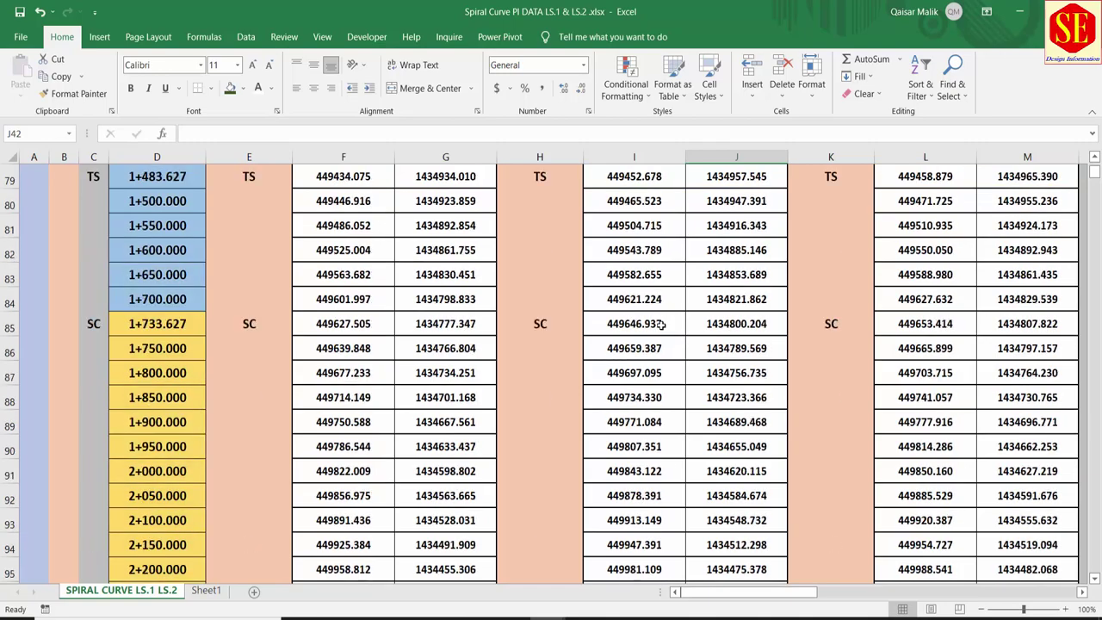
{"action": "scroll", "coordinate": [661, 324], "scroll_direction": "down", "scroll_amount": 6}
{"action": "scroll", "coordinate": [662, 324], "scroll_direction": "down", "scroll_amount": 4}
{"action": "scroll", "coordinate": [662, 323], "scroll_direction": "down", "scroll_amount": 3}
{"action": "scroll", "coordinate": [661, 323], "scroll_direction": "down", "scroll_amount": 5}
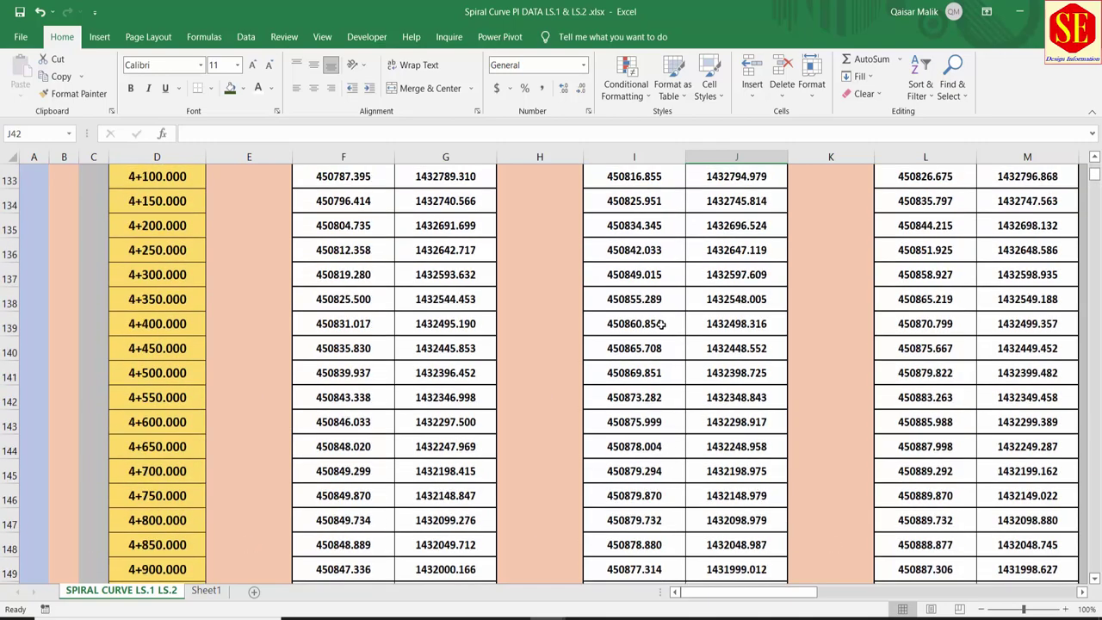
{"action": "scroll", "coordinate": [661, 324], "scroll_direction": "up", "scroll_amount": 5}
{"action": "scroll", "coordinate": [661, 324], "scroll_direction": "up", "scroll_amount": 9}
{"action": "scroll", "coordinate": [662, 323], "scroll_direction": "up", "scroll_amount": 20}
{"action": "scroll", "coordinate": [661, 324], "scroll_direction": "up", "scroll_amount": 3}
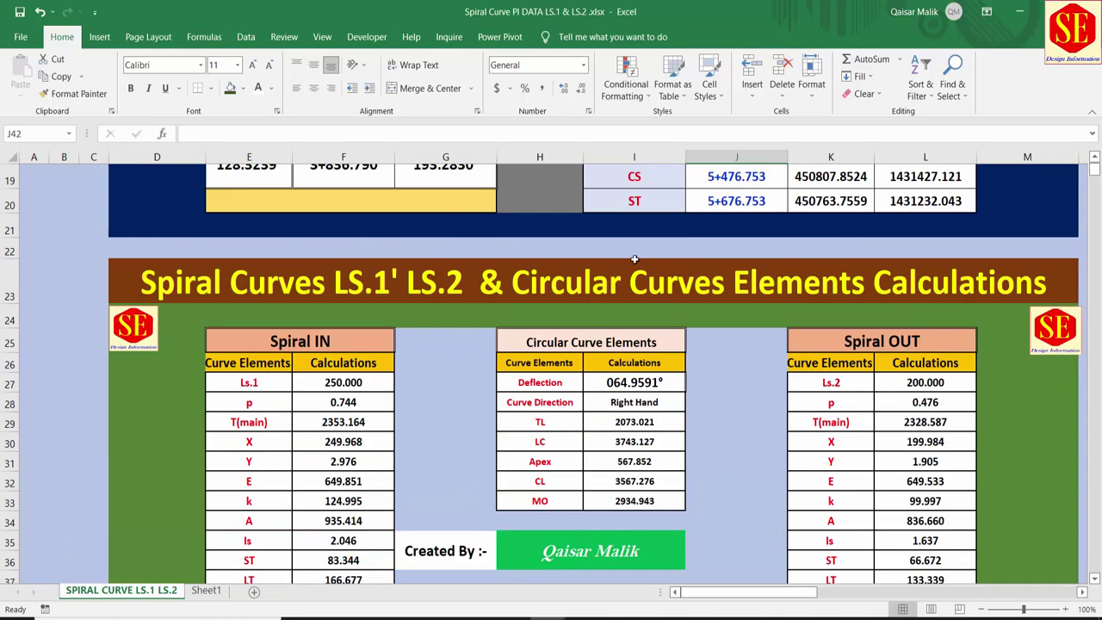
{"action": "scroll", "coordinate": [634, 258], "scroll_direction": "up", "scroll_amount": 5}
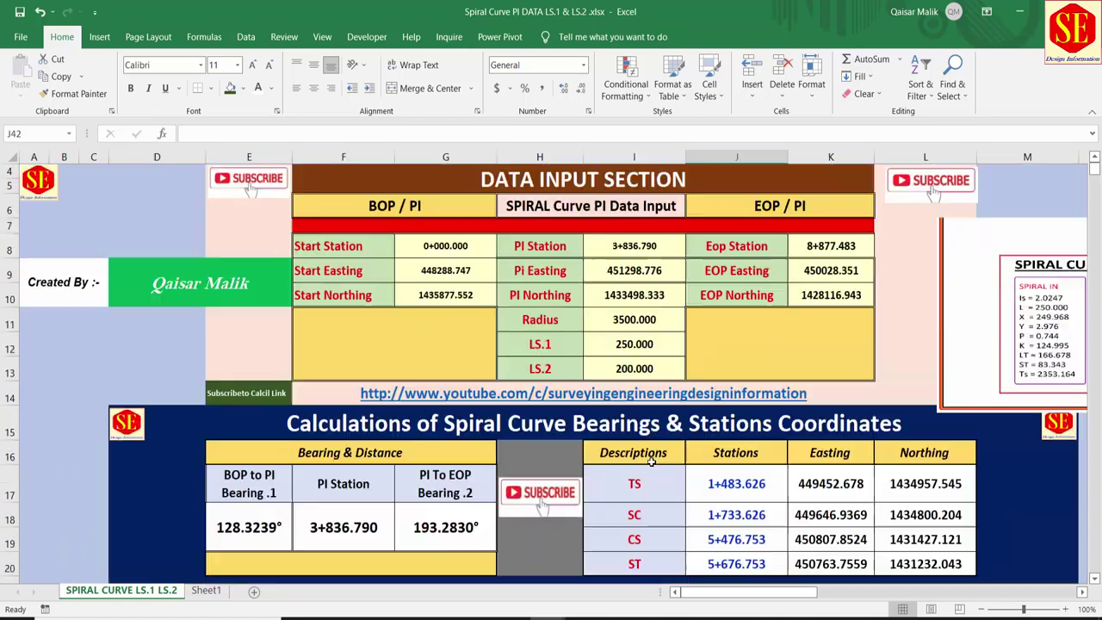